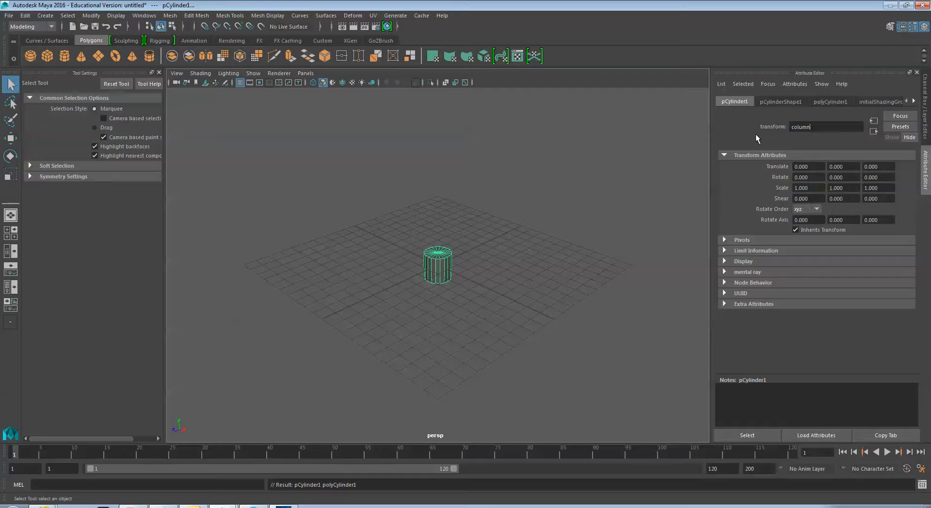
# Step: Name the cylinder column and scale it to about 0.625 in X and Z and 4.494 in Y
pyautogui.press('Return')
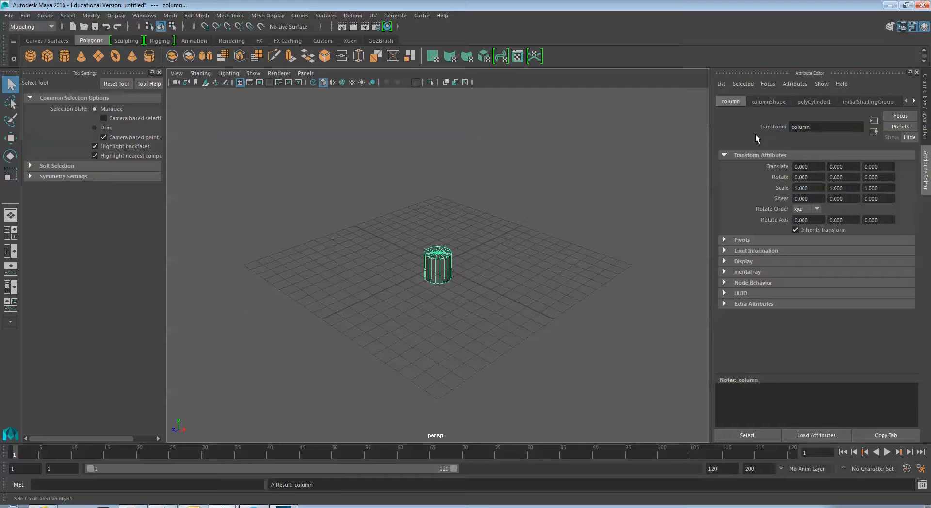
pyautogui.click(10, 138)
pyautogui.click(11, 230)
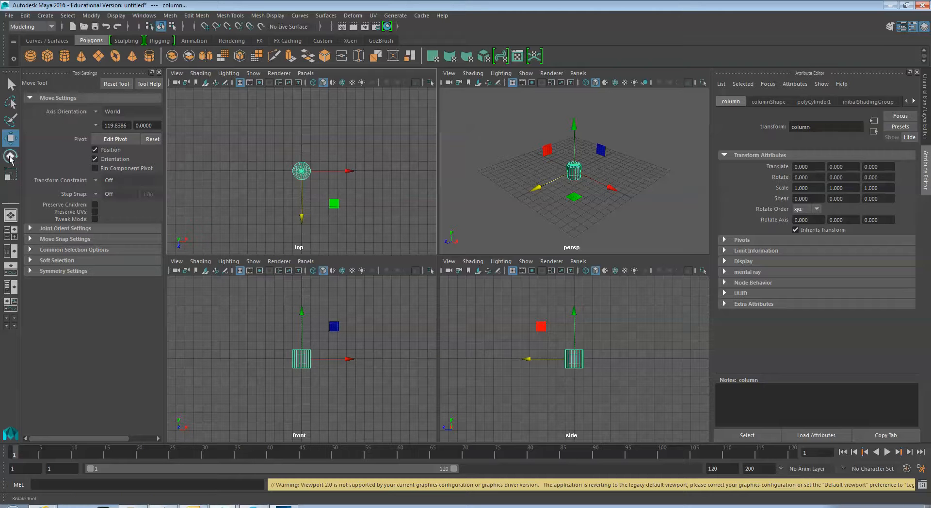
pyautogui.click(10, 174)
pyautogui.moveTo(334, 203)
pyautogui.mouseDown()
pyautogui.moveTo(310, 179)
pyautogui.moveTo(332, 202)
pyautogui.mouseUp()
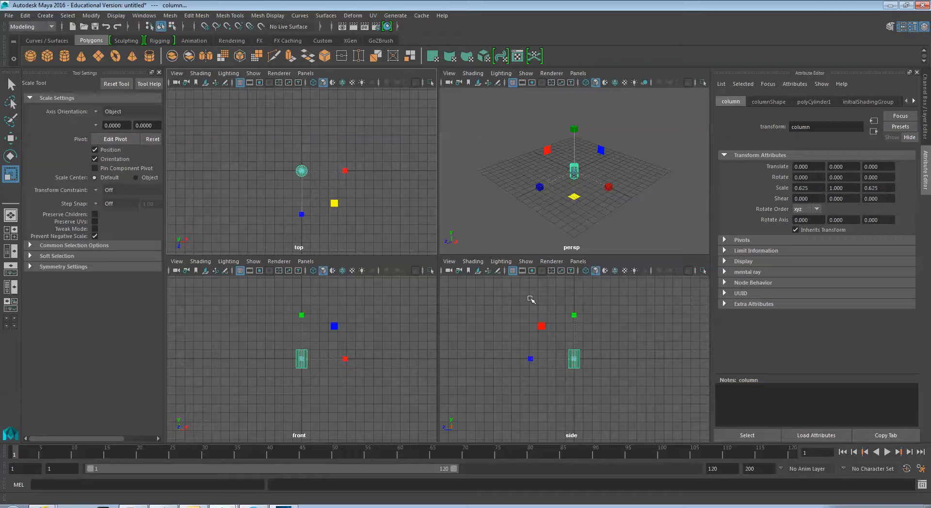
pyautogui.moveTo(574, 315); pyautogui.dragTo(111, 204)
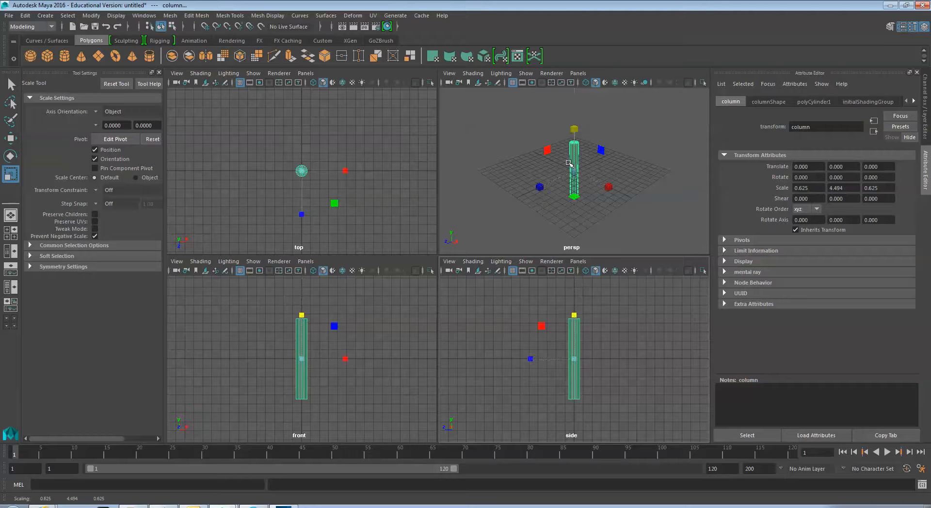
# Step: Move the column to about -9.712 in X and 4.532 in Y, and shift its pivot horizontally back to the grid centre
pyautogui.click(10, 138)
pyautogui.moveTo(302, 317); pyautogui.dragTo(304, 274)
pyautogui.moveTo(352, 319); pyautogui.dragTo(265, 320)
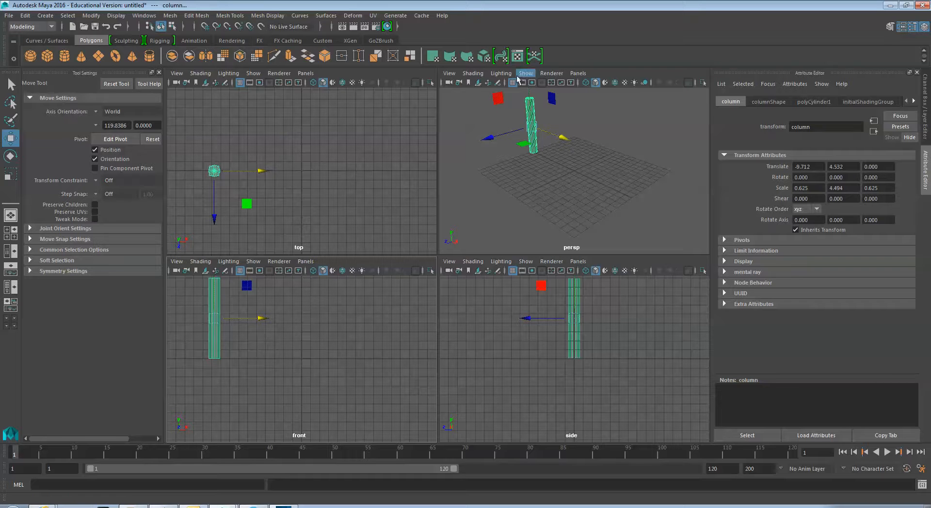
pyautogui.press('d')
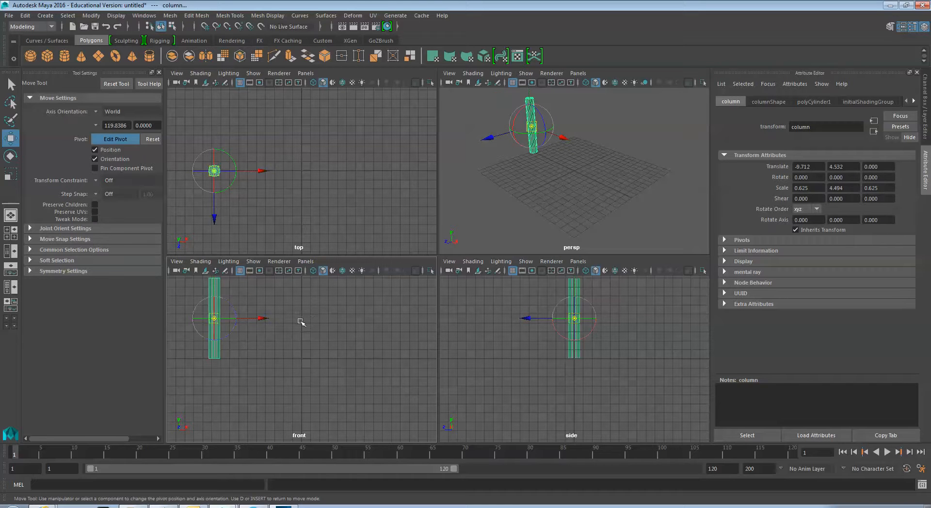
pyautogui.moveTo(259, 319); pyautogui.dragTo(345, 316)
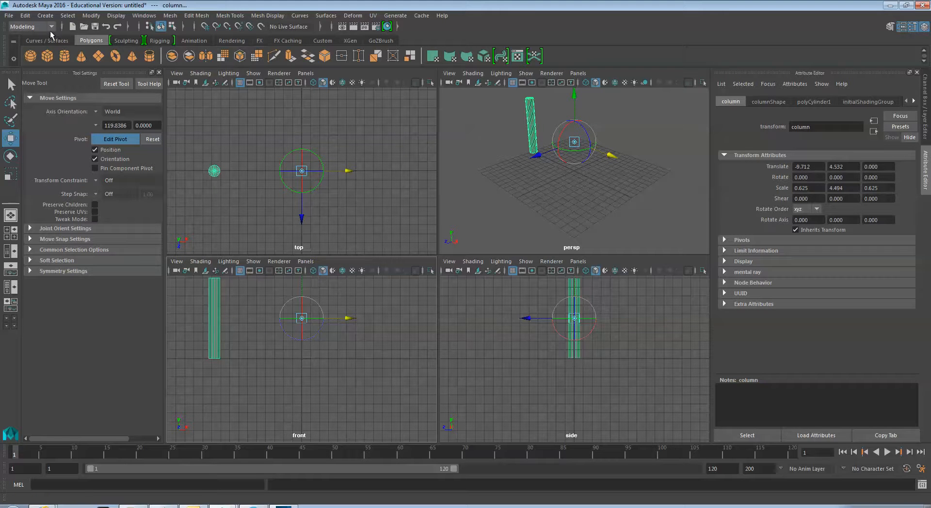
# Step: Reset the Duplicate Special options and duplicate the column with a 60 degree Y rotation and 6 copies
pyautogui.click(25, 15)
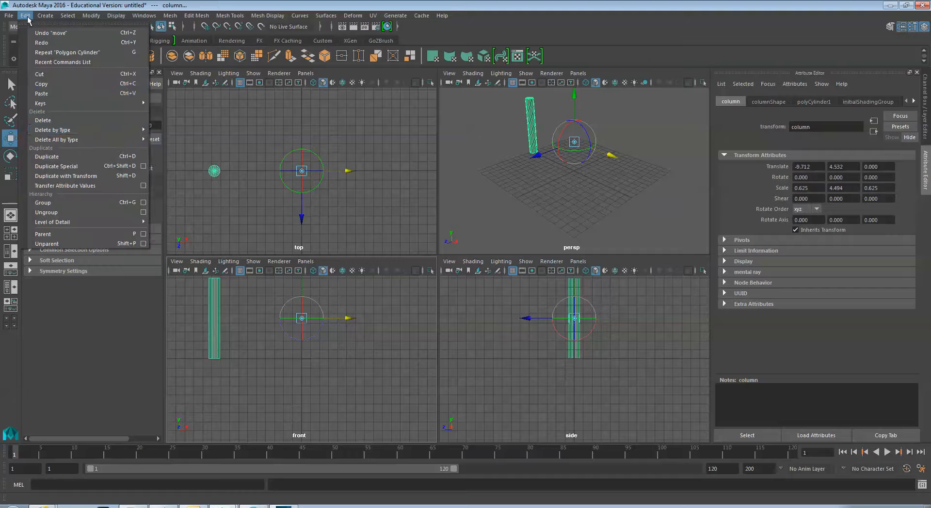
pyautogui.click(142, 167)
pyautogui.click(591, 109)
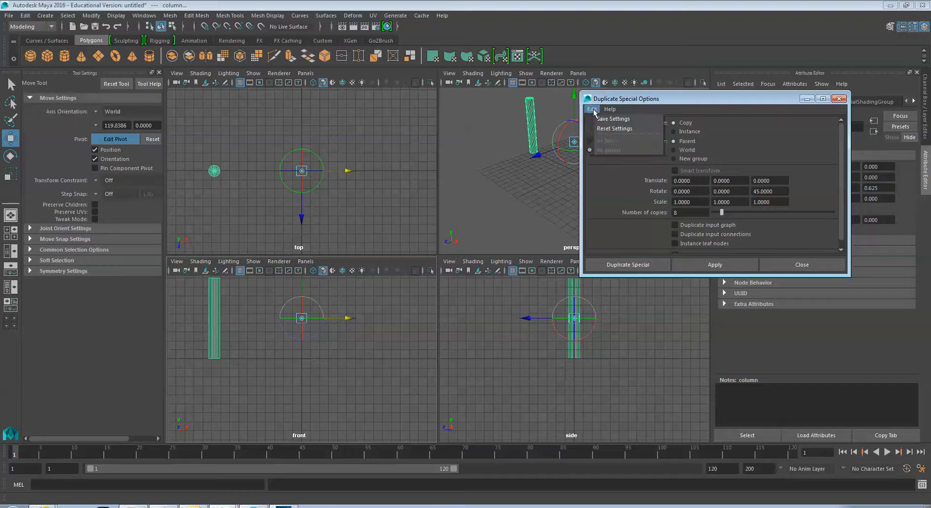
pyautogui.click(607, 128)
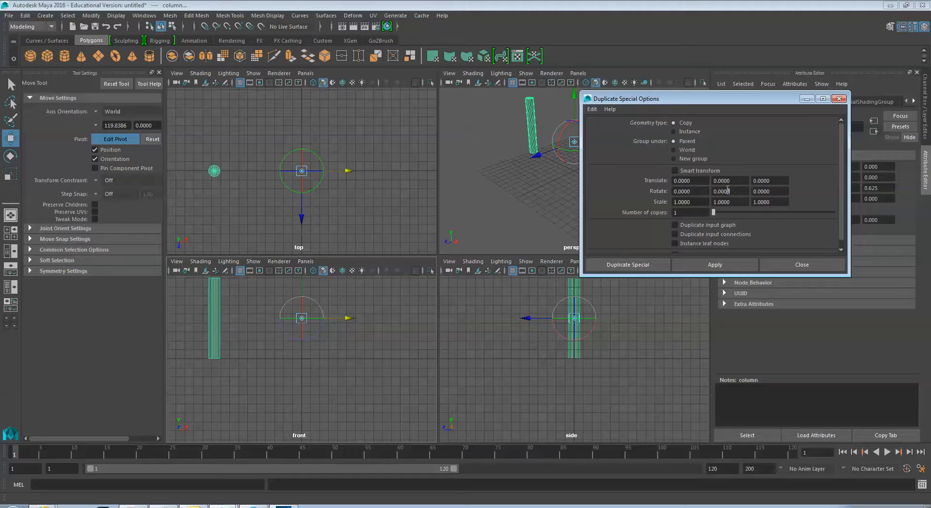
pyautogui.moveTo(727, 190); pyautogui.dragTo(704, 189)
pyautogui.write('60')
pyautogui.click(682, 214)
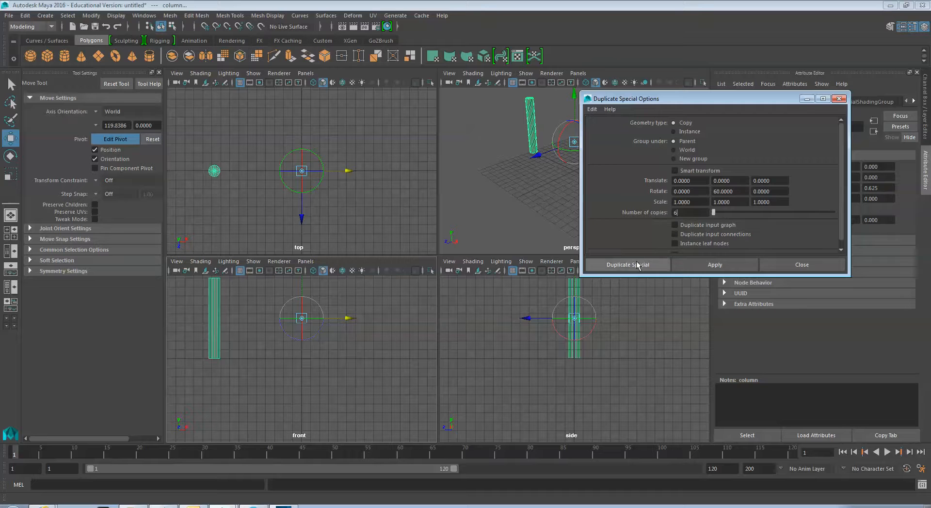
pyautogui.click(640, 264)
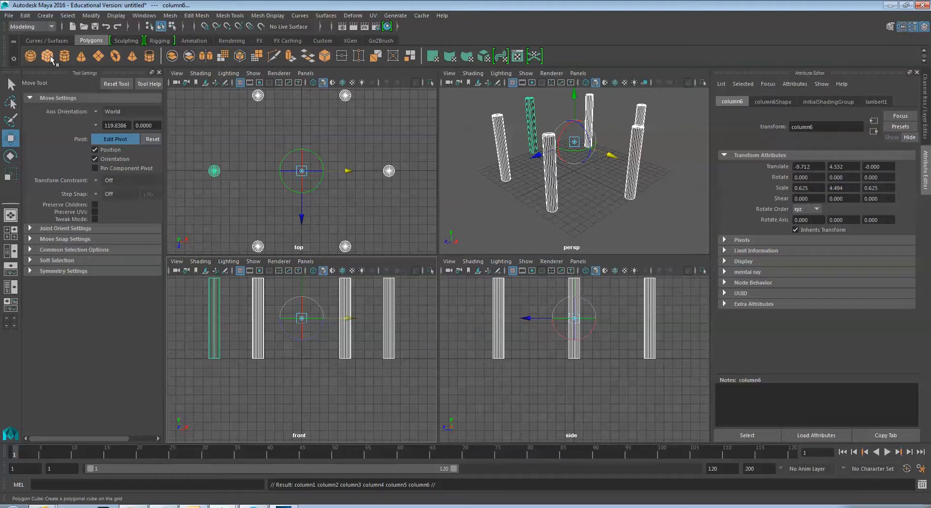
# Step: Create a polygon cube and scale it into a flat slab of about 1.857 in X and Z and 0.450 in Y
pyautogui.click(48, 56)
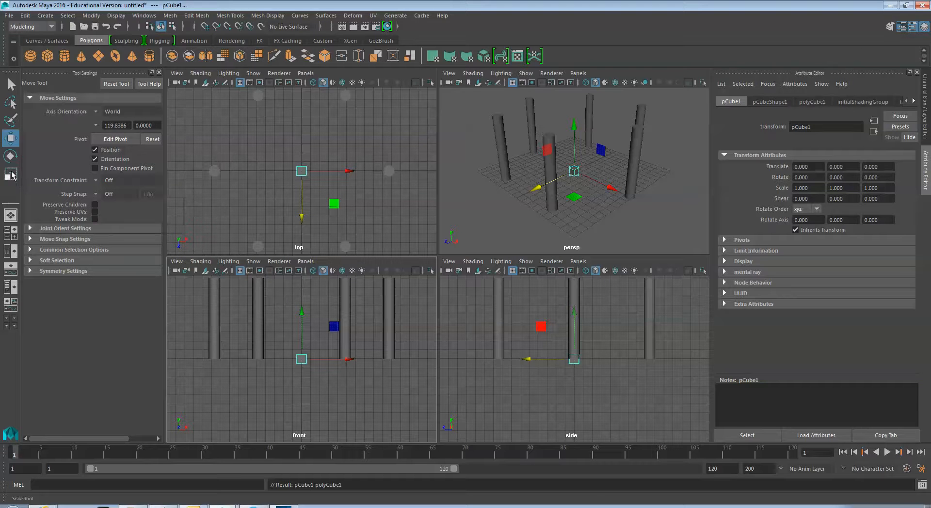
pyautogui.click(11, 175)
pyautogui.moveTo(329, 198); pyautogui.dragTo(349, 206)
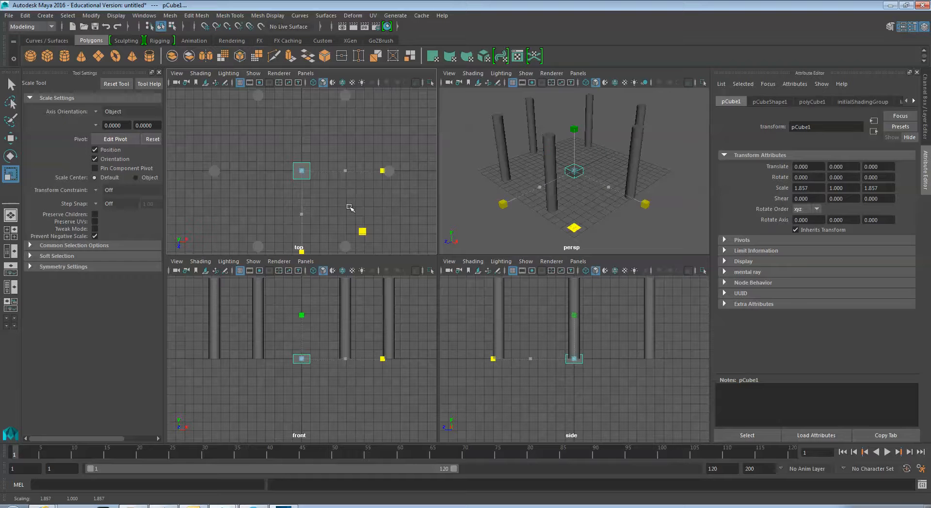
pyautogui.moveTo(302, 315); pyautogui.dragTo(301, 344)
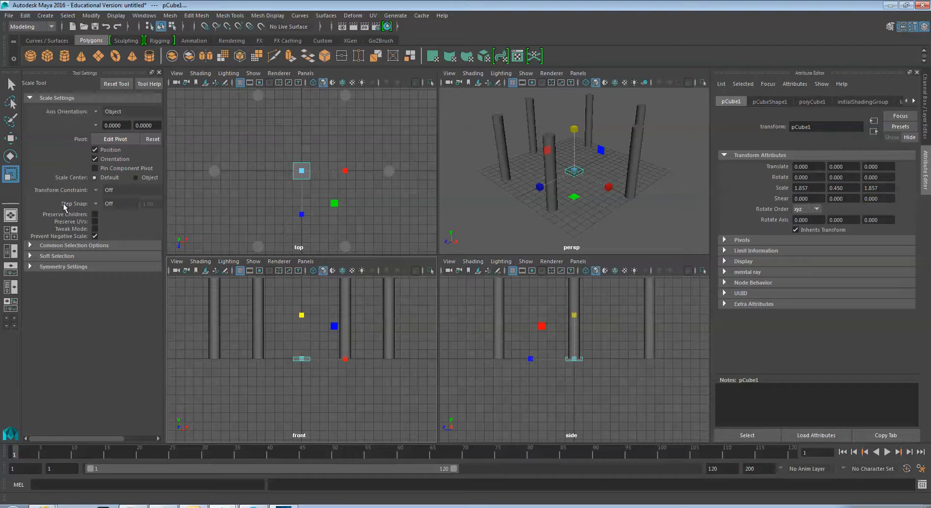
# Step: Move the slab to about -9.703 in X so it is centred under the original column, checking against the wireframe top view
pyautogui.press('w')
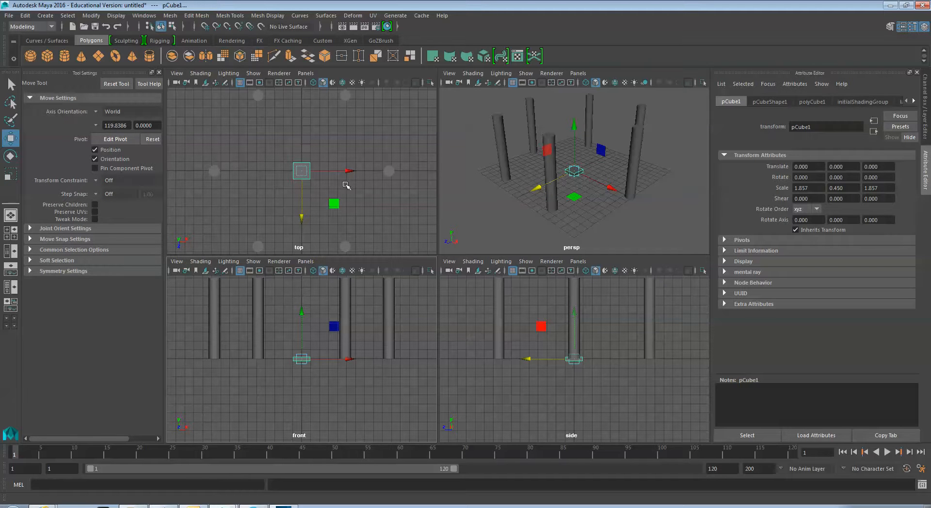
pyautogui.moveTo(349, 172); pyautogui.dragTo(260, 167)
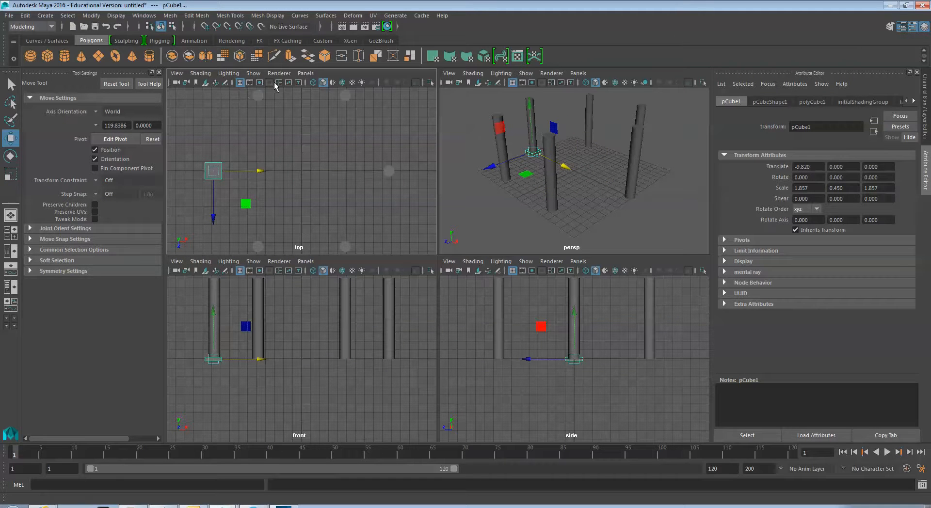
pyautogui.click(312, 83)
pyautogui.scroll(2, 281, 155)
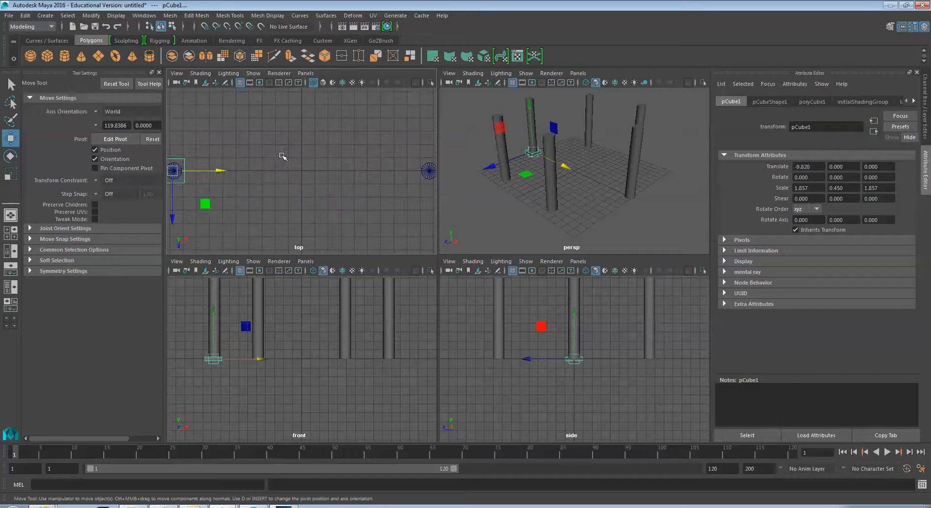
pyautogui.press('space')
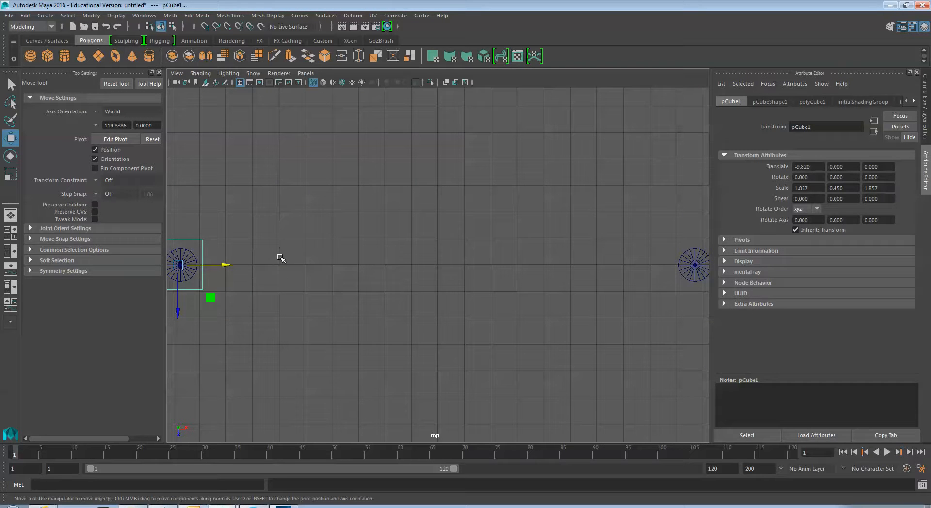
pyautogui.press('space')
pyautogui.moveTo(260, 284); pyautogui.dragTo(239, 287)
pyautogui.keyDown('alt'); pyautogui.moveTo(282, 301); pyautogui.dragTo(485, 312, button='middle'); pyautogui.keyUp('alt')
pyautogui.scroll(2, 486, 312)
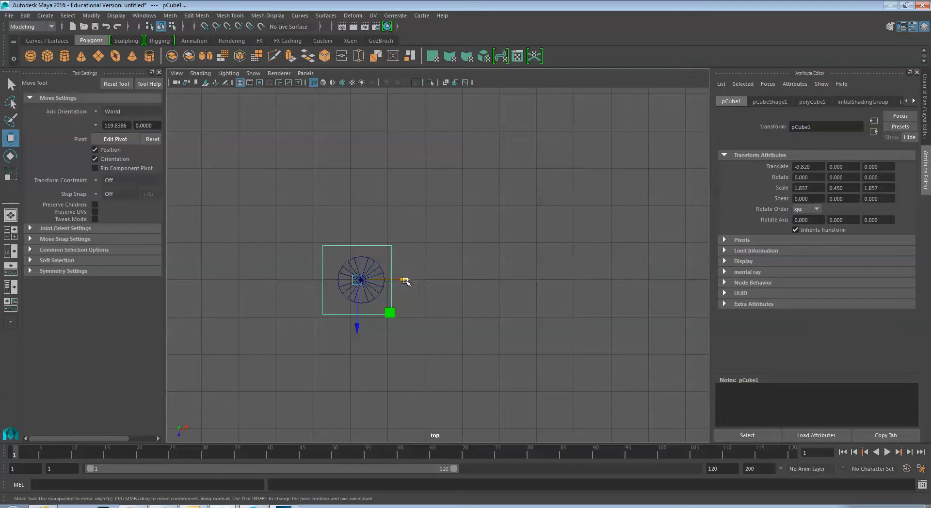
pyautogui.moveTo(405, 280); pyautogui.dragTo(410, 281)
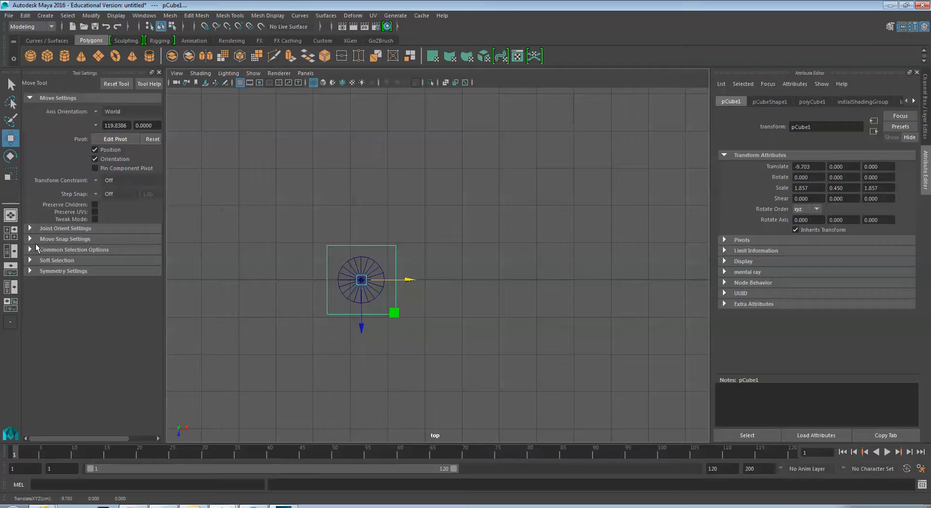
# Step: Move the base slab's pivot along X to the grid centre without moving the slab
pyautogui.click(12, 234)
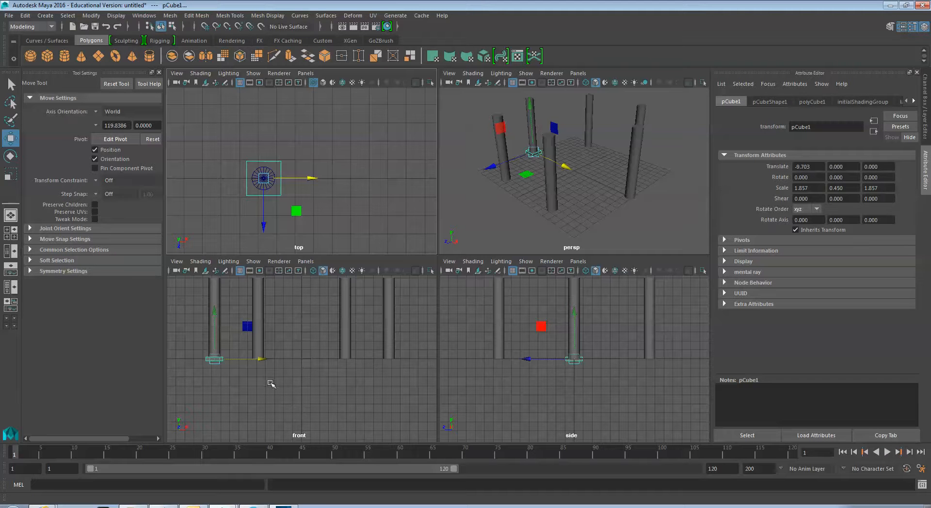
pyautogui.press('d')
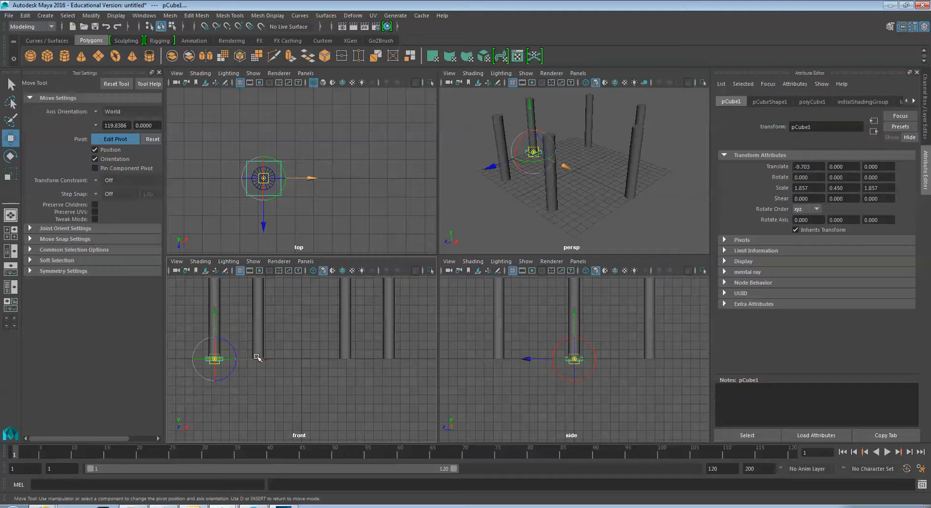
pyautogui.moveTo(265, 360); pyautogui.dragTo(349, 359)
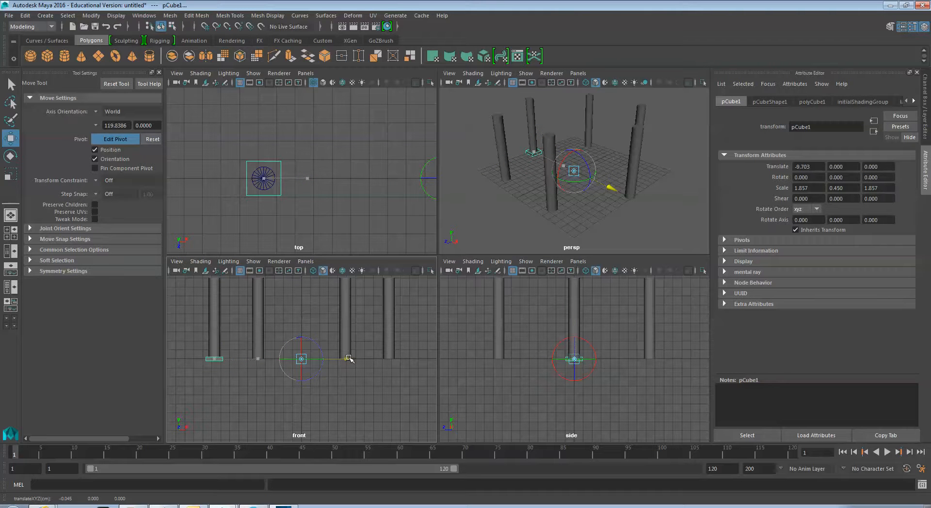
pyautogui.moveTo(349, 359); pyautogui.dragTo(349, 358)
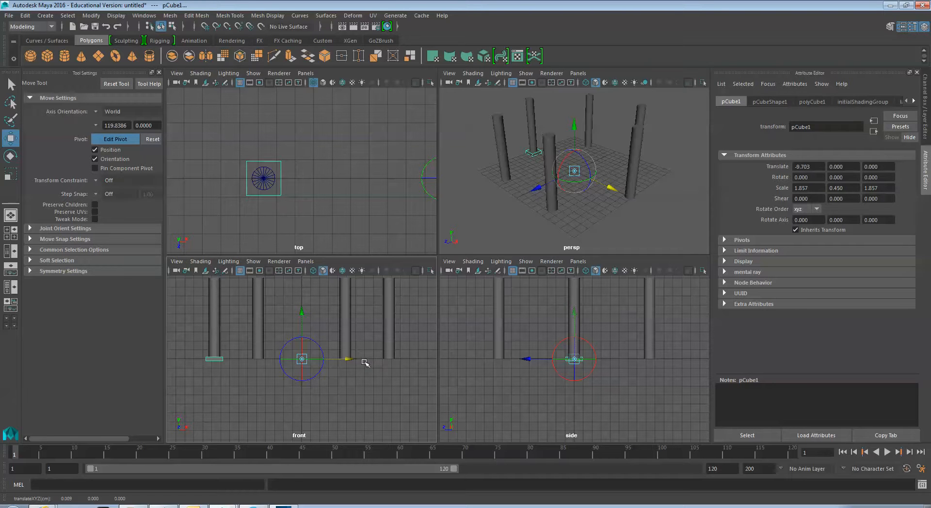
pyautogui.press('Insert')
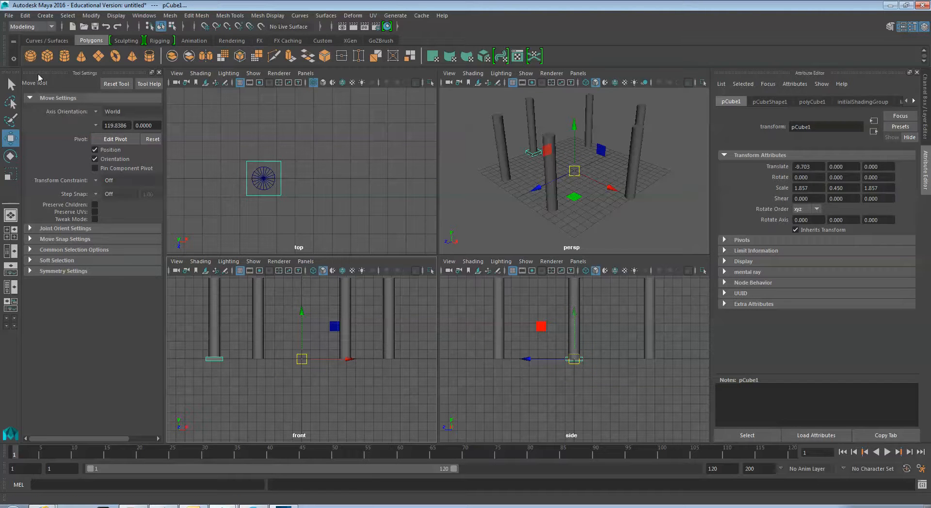
# Step: Duplicate the base slab and raise the copy to about 9.213 in Y to cap the column
pyautogui.click(24, 18)
pyautogui.click(44, 157)
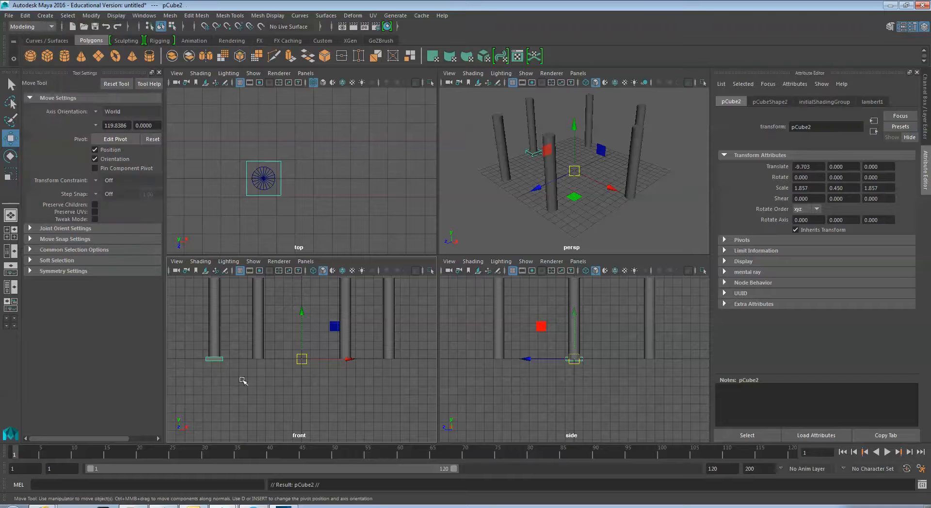
pyautogui.scroll(-2, 254, 398)
pyautogui.scroll(-1, 254, 398)
pyautogui.moveTo(301, 316); pyautogui.dragTo(309, 269)
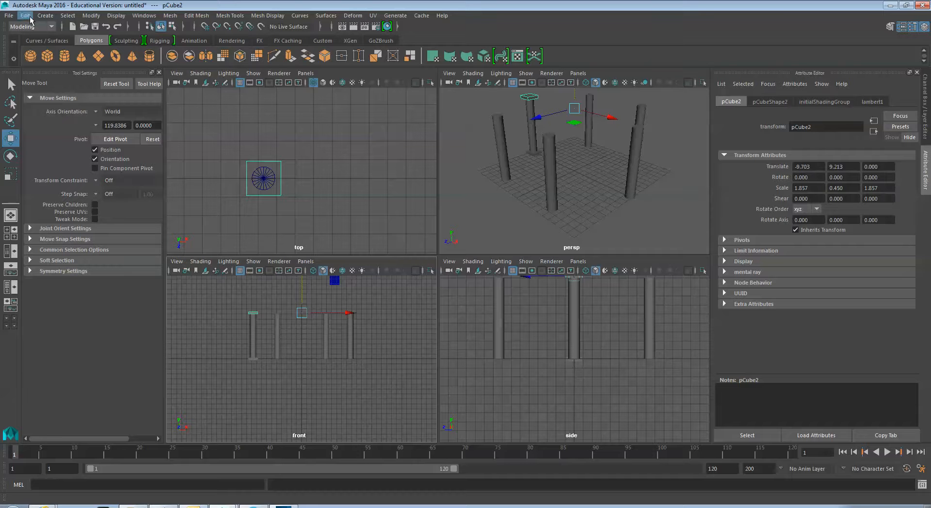
# Step: Duplicate the column's top slab around the centre with Duplicate Special, using a 60 degree Y rotation and 6 copies
pyautogui.click(44, 20)
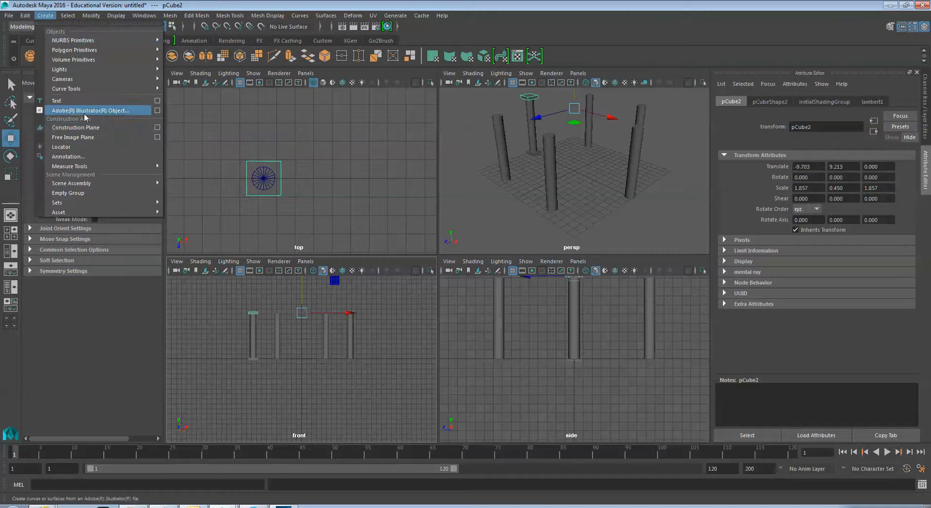
pyautogui.moveTo(25, 15)
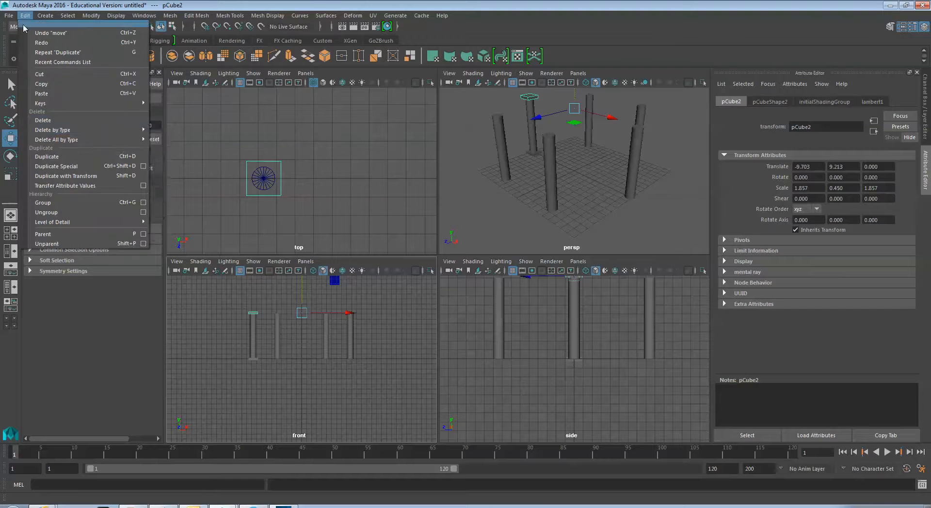
pyautogui.click(144, 166)
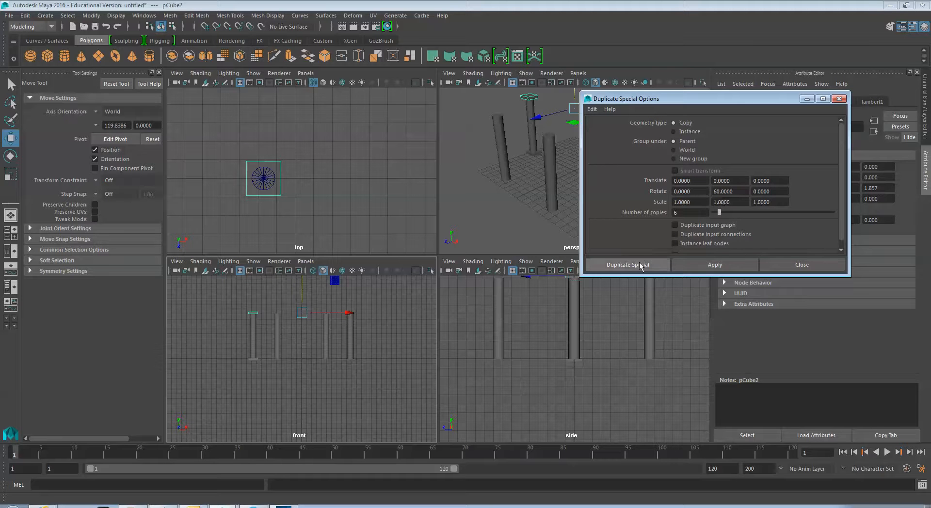
pyautogui.click(640, 266)
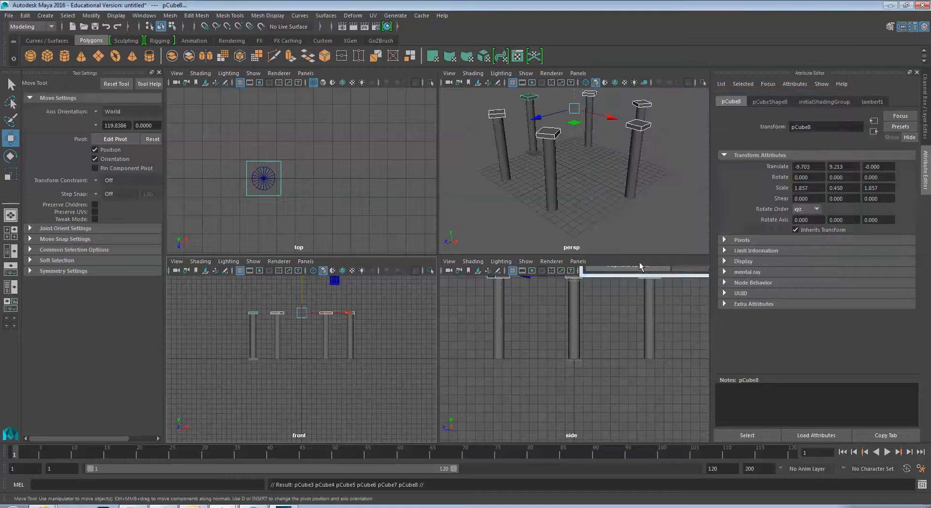
# Step: Duplicate the original column's base slab around the centre with Duplicate Special, using a 60 degree Y rotation and 6 copies
pyautogui.hotkey('ctrl', 'z')
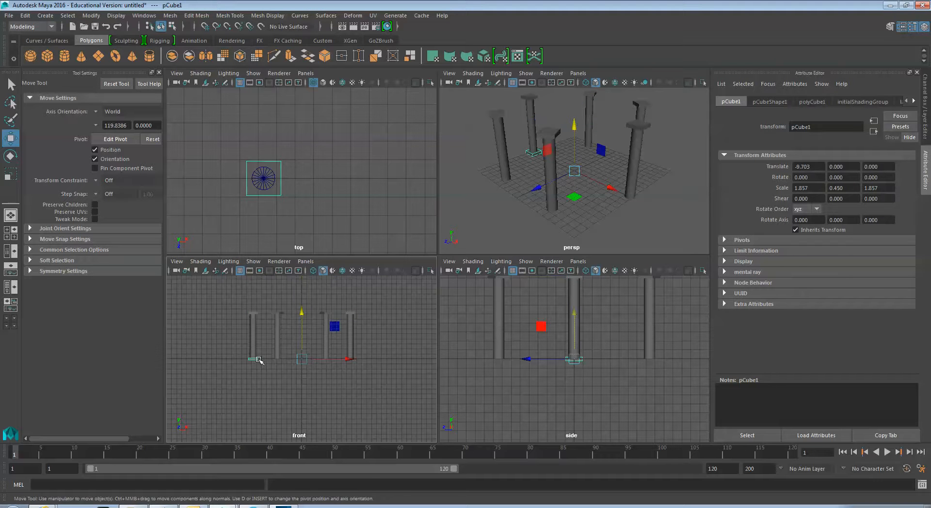
pyautogui.click(24, 15)
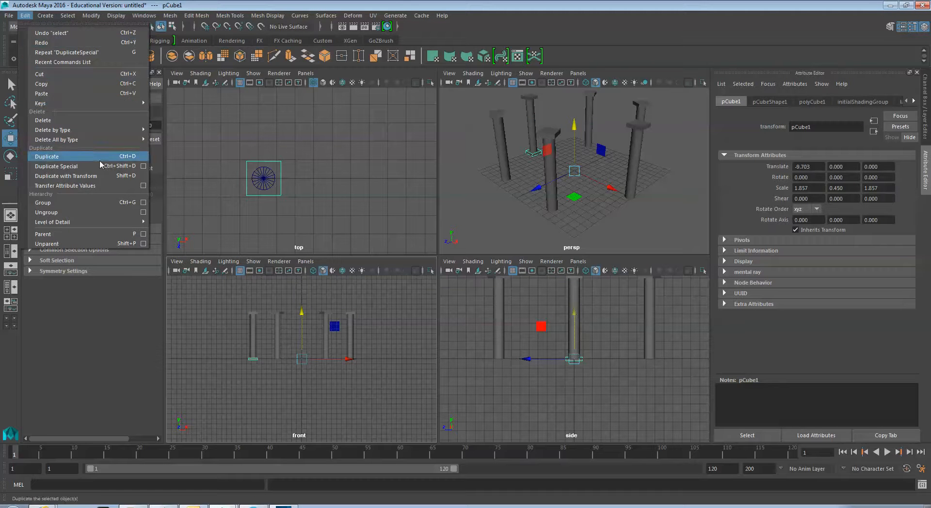
pyautogui.click(143, 167)
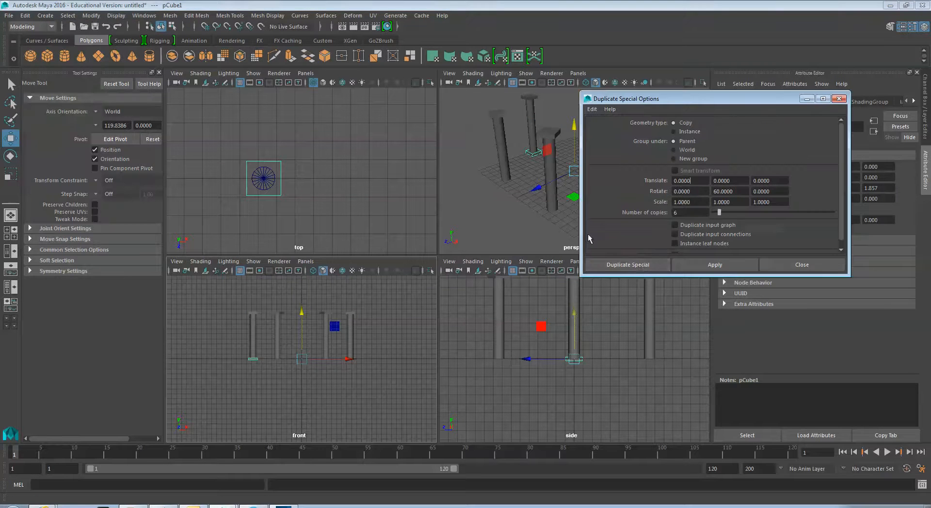
pyautogui.click(639, 266)
pyautogui.click(643, 249)
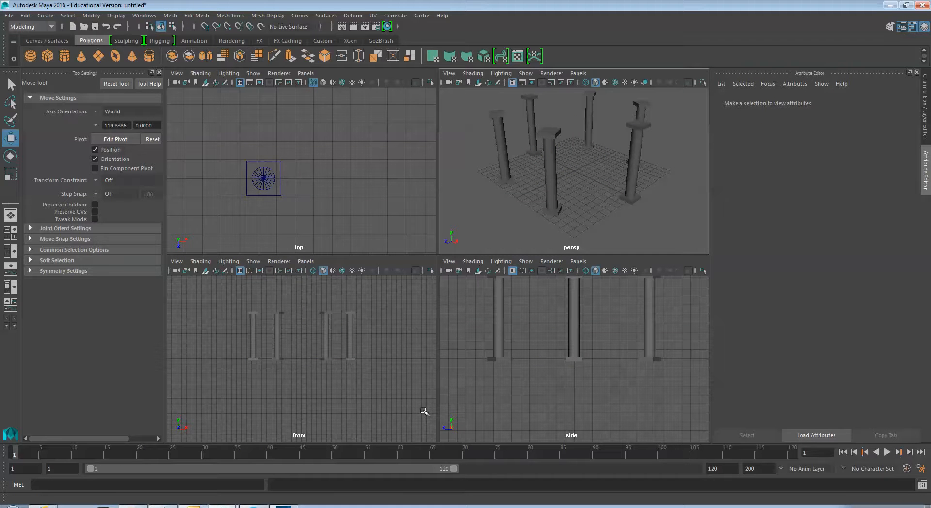
# Step: Select all columns with their base and top slabs and raise them to about 3.006 in Y
pyautogui.moveTo(229, 302); pyautogui.dragTo(367, 366)
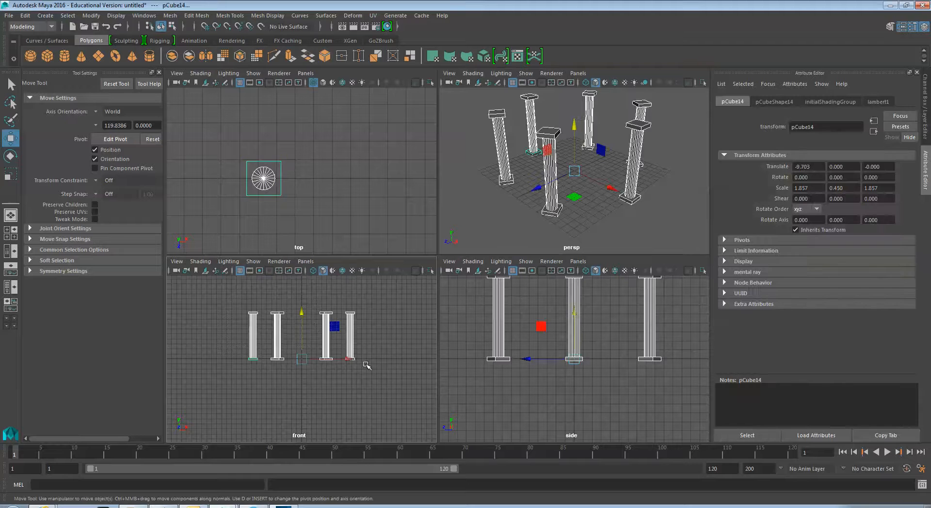
pyautogui.moveTo(302, 315); pyautogui.dragTo(305, 300)
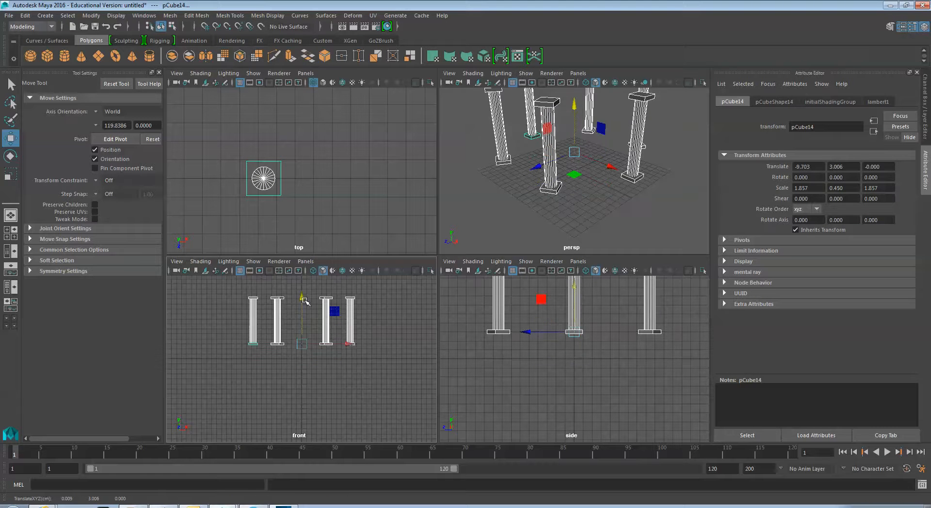
# Step: Create a polygon cube at the grid centre and scale it to about 29.284 in X and Z as a wide base under the columns
pyautogui.scroll(-8, 323, 210)
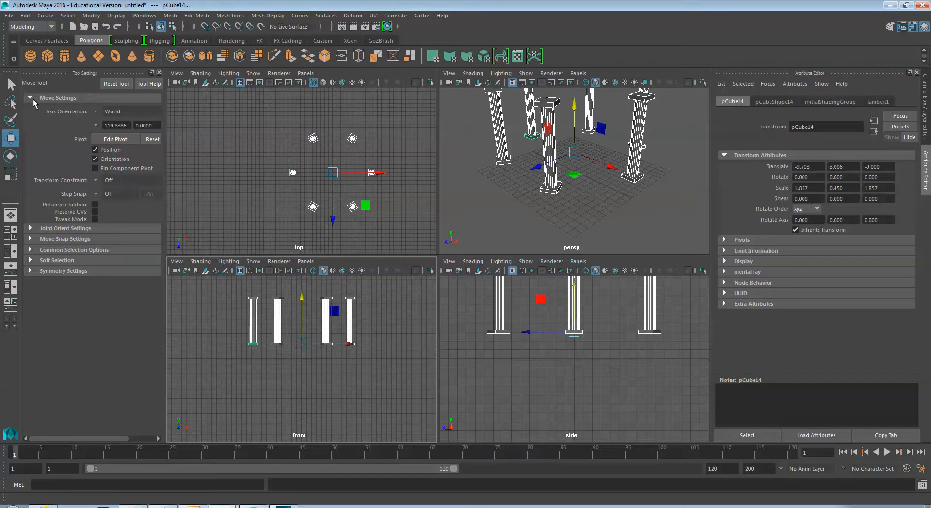
pyautogui.click(47, 56)
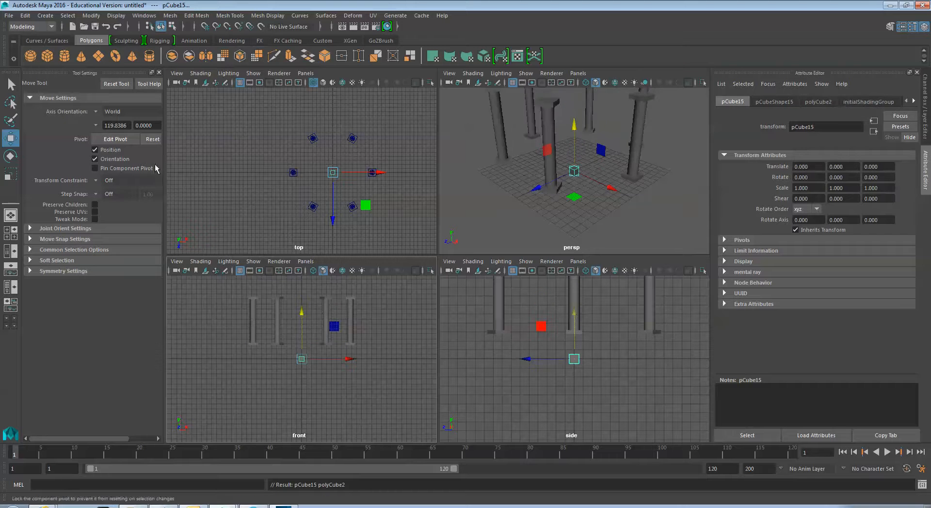
pyautogui.press('r')
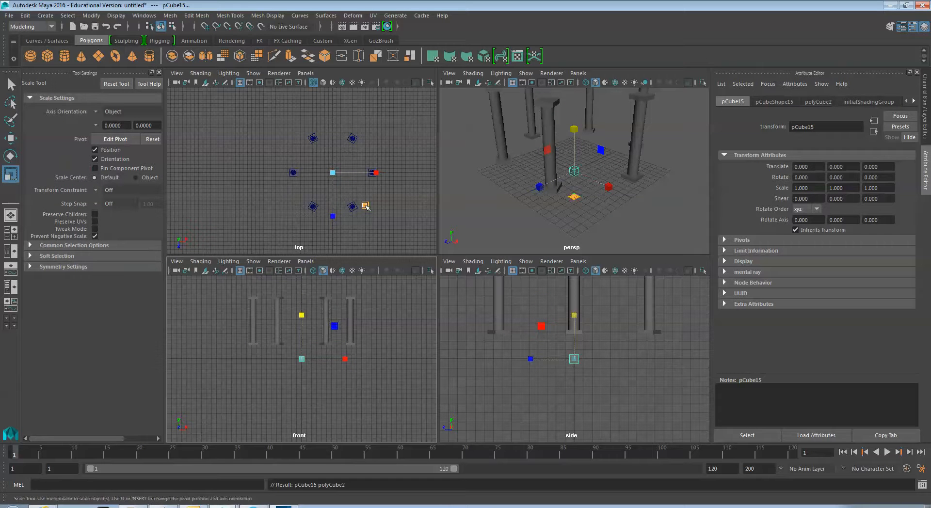
pyautogui.moveTo(364, 209); pyautogui.dragTo(882, 458)
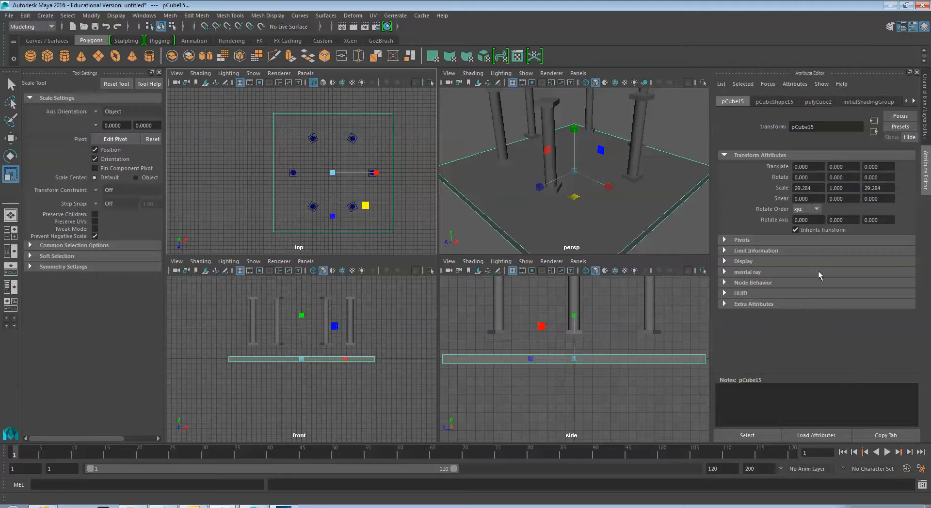
pyautogui.moveTo(827, 127); pyautogui.dragTo(772, 131)
pyautogui.write('step')
pyautogui.click(805, 102)
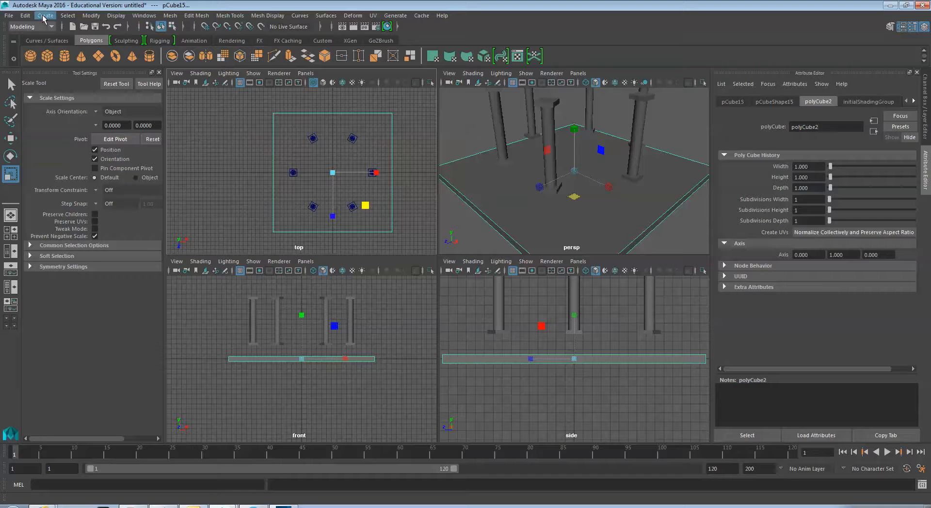
# Step: Duplicate the wide base with Duplicate Special, translating copies by 1 in Y and scaling them by 0.9 in X and Z
pyautogui.click(25, 16)
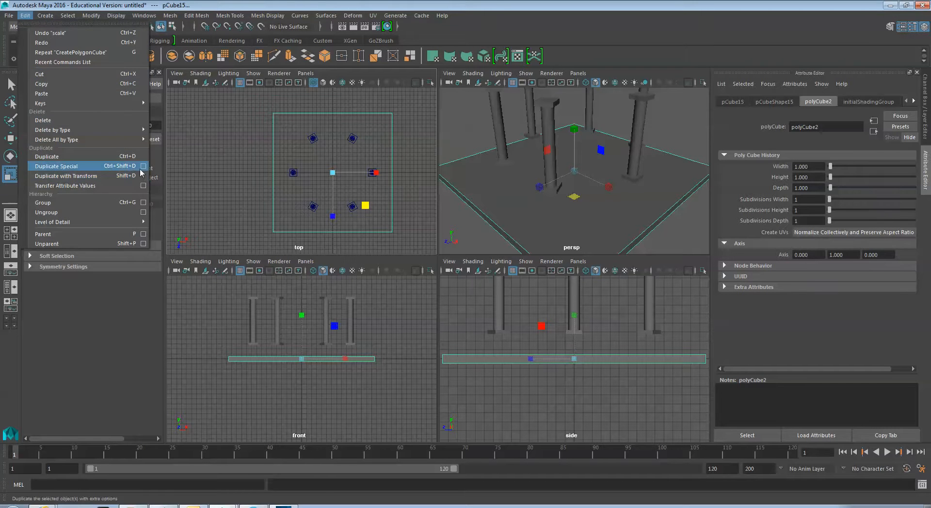
pyautogui.click(144, 166)
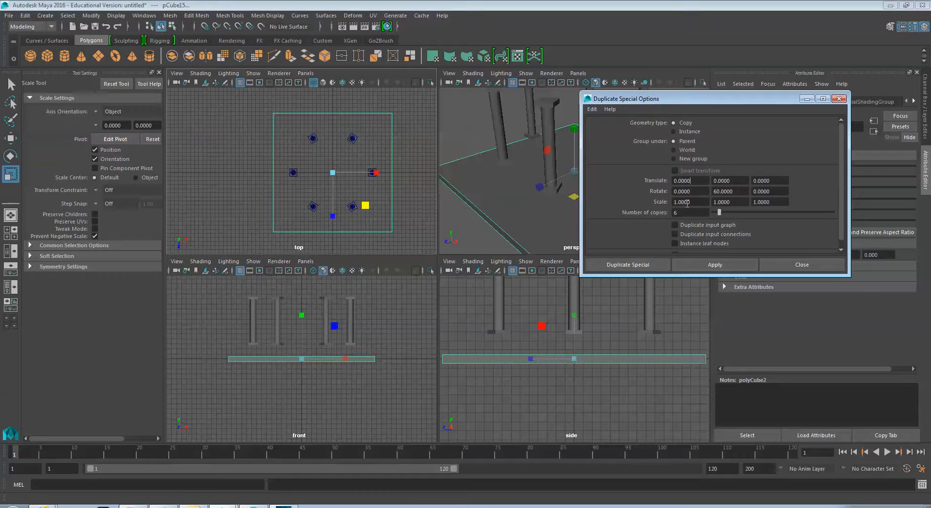
pyautogui.doubleClick(733, 184)
pyautogui.write('1')
pyautogui.moveTo(693, 201); pyautogui.dragTo(672, 205)
pyautogui.press('BackSpace')
pyautogui.write('.9')
pyautogui.press('Tab')
pyautogui.press('Tab')
pyautogui.write('.')
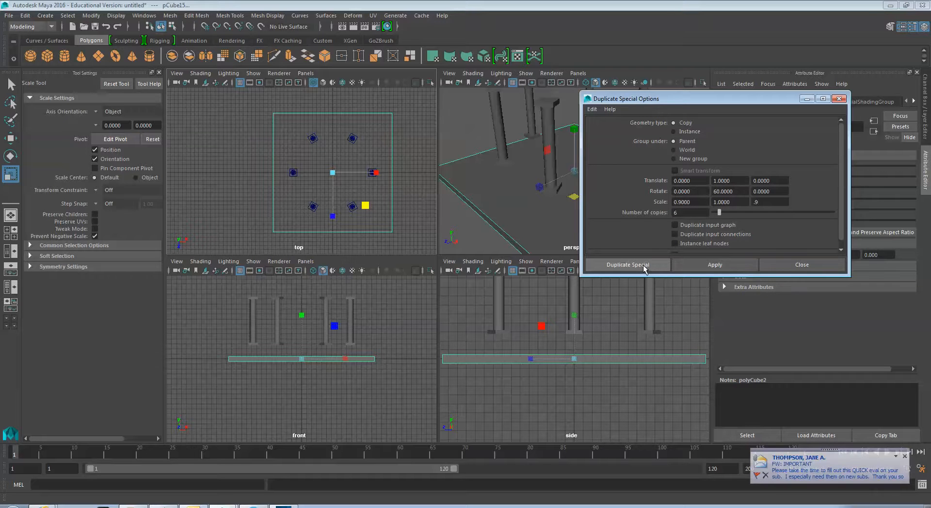
pyautogui.write('9')
pyautogui.click(628, 265)
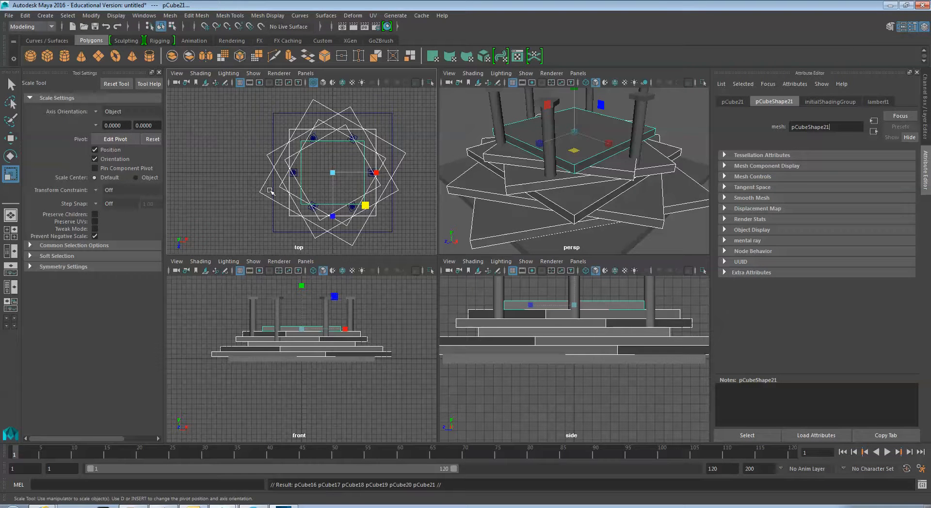
# Step: Undo the rotated base copies and repeat Duplicate Special with a Y rotation of 0 and 3 copies to build stacked steps
pyautogui.click(105, 27)
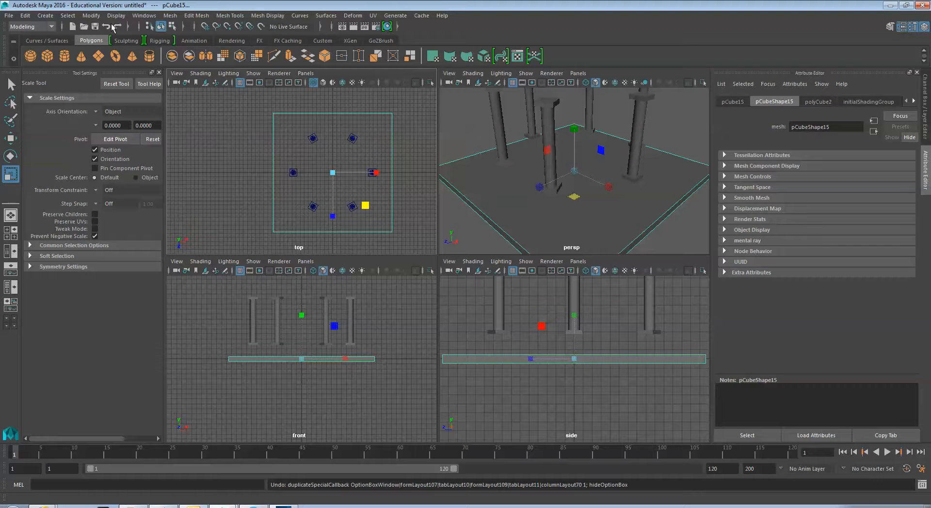
pyautogui.click(25, 15)
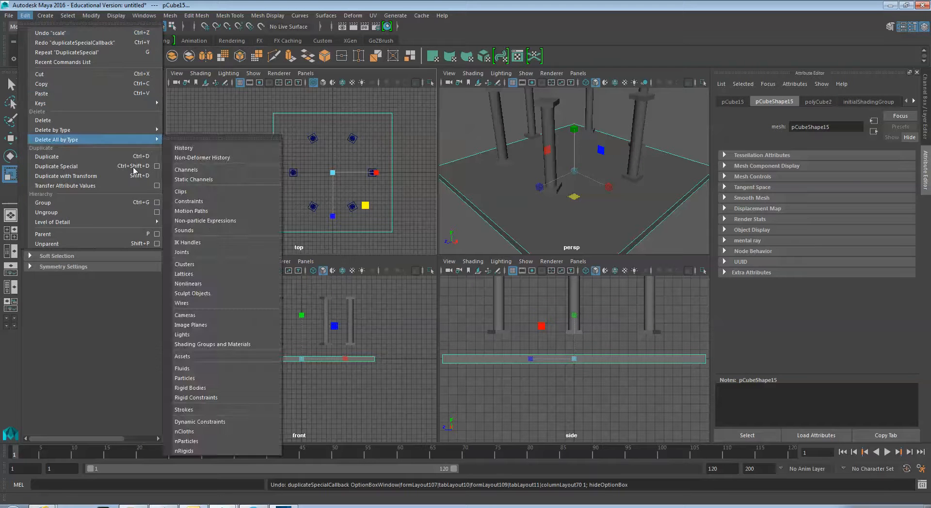
pyautogui.click(157, 167)
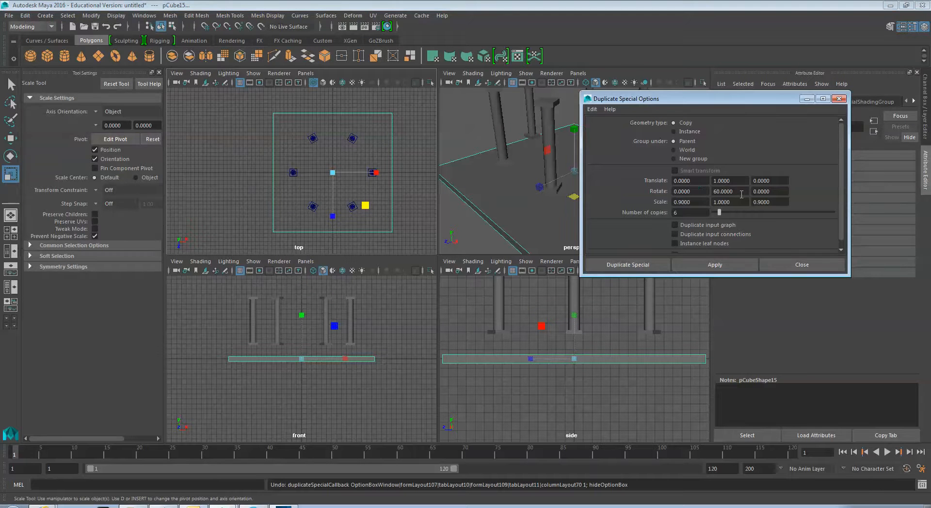
pyautogui.click(725, 191)
pyautogui.write('0')
pyautogui.moveTo(683, 215); pyautogui.dragTo(647, 217)
pyautogui.write('3')
pyautogui.click(639, 266)
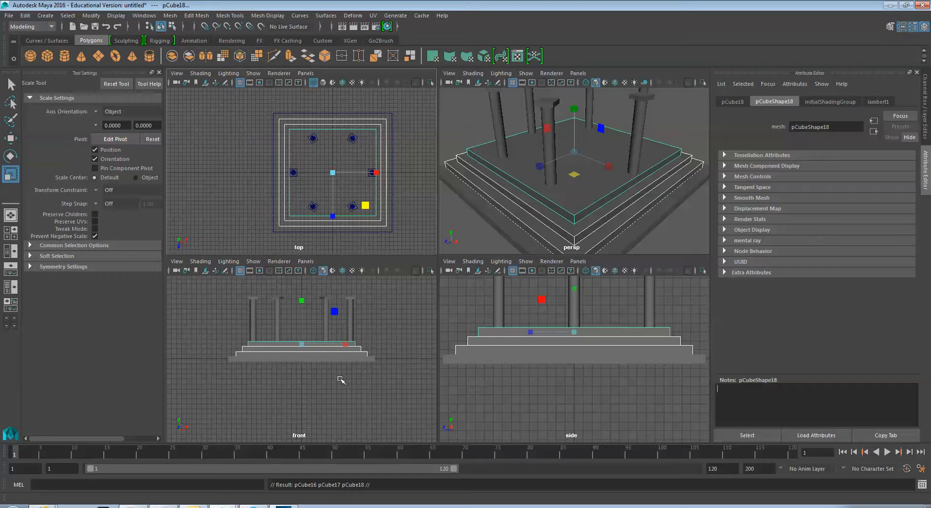
# Step: Select all four steps and lower them until the top one sits at about 2.191 in Y, just beneath the column bases
pyautogui.scroll(-2, 241, 337)
pyautogui.moveTo(230, 373); pyautogui.dragTo(382, 352)
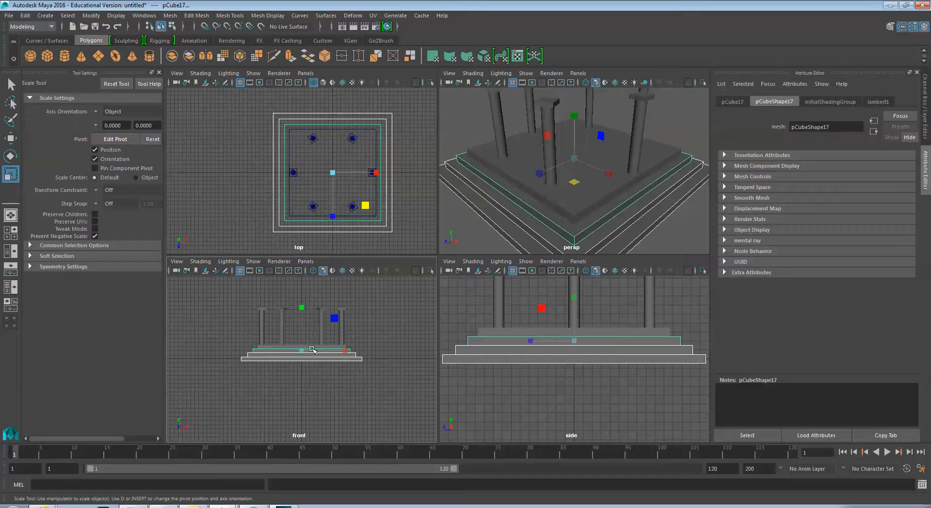
pyautogui.click(468, 394)
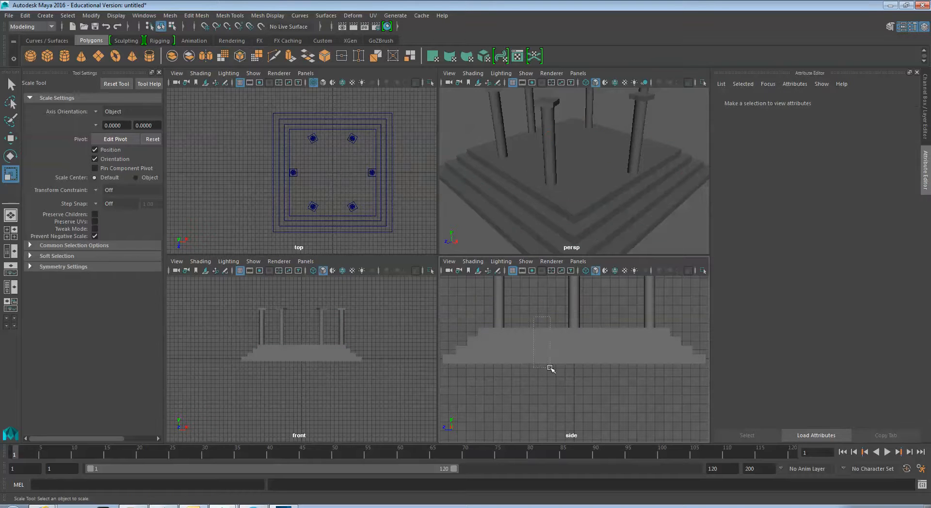
pyautogui.moveTo(550, 380); pyautogui.dragTo(550, 364)
pyautogui.press('w')
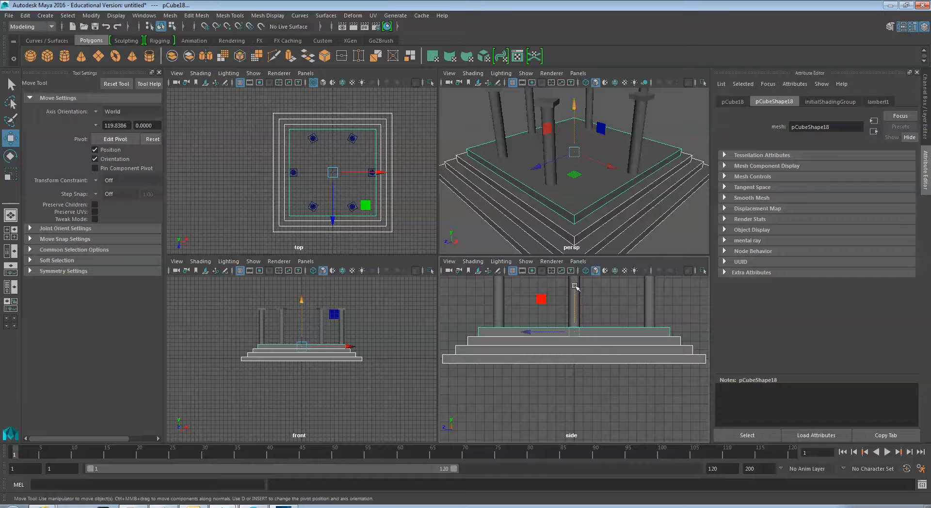
pyautogui.moveTo(575, 287); pyautogui.dragTo(575, 293)
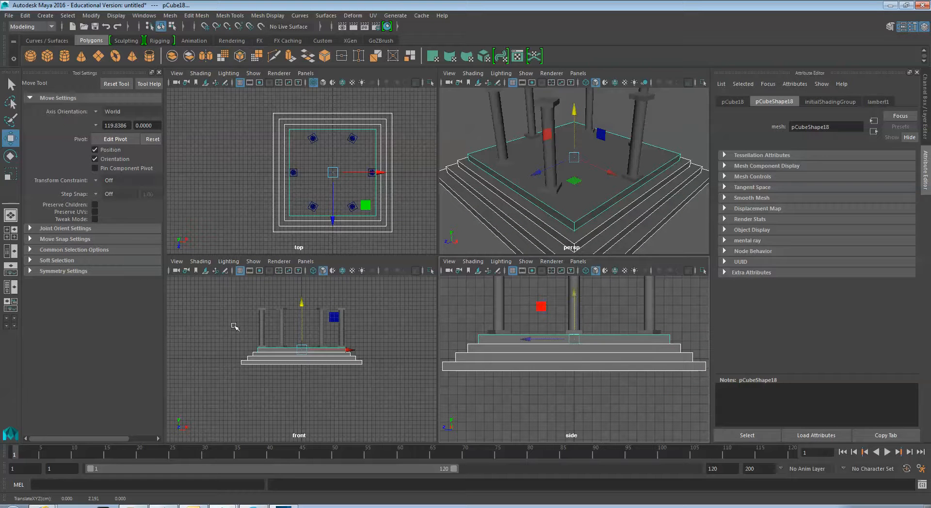
# Step: Select the whole structure, raise it until the top step sits at about 3.841 in Y, and clear the selection
pyautogui.moveTo(222, 310); pyautogui.dragTo(395, 371)
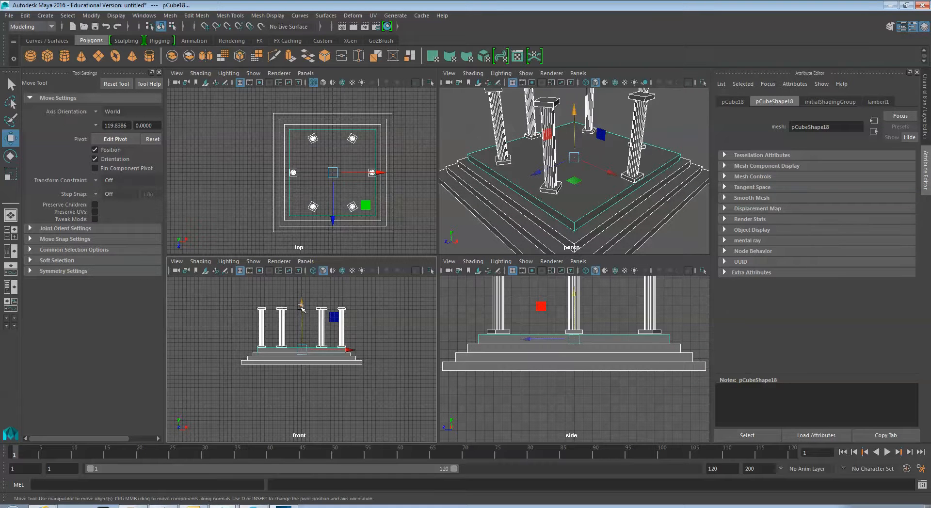
pyautogui.moveTo(301, 307); pyautogui.dragTo(309, 301)
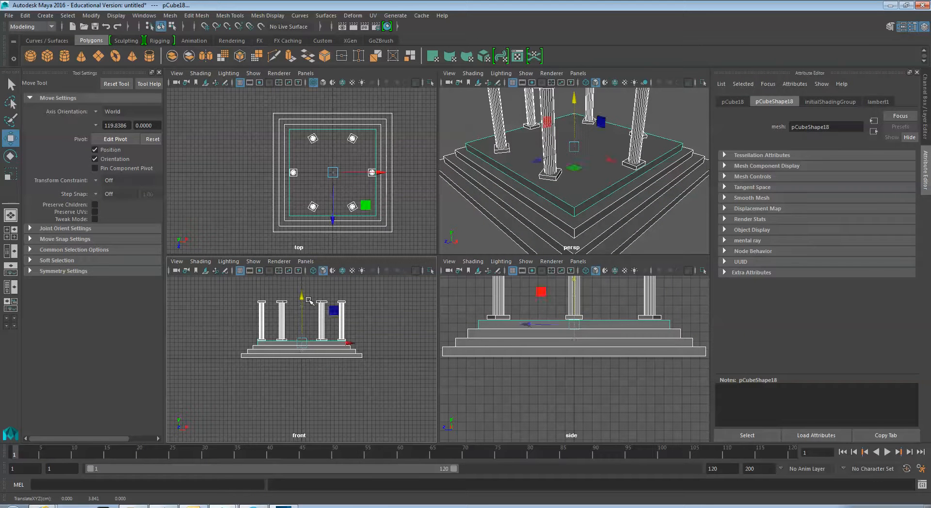
pyautogui.click(481, 224)
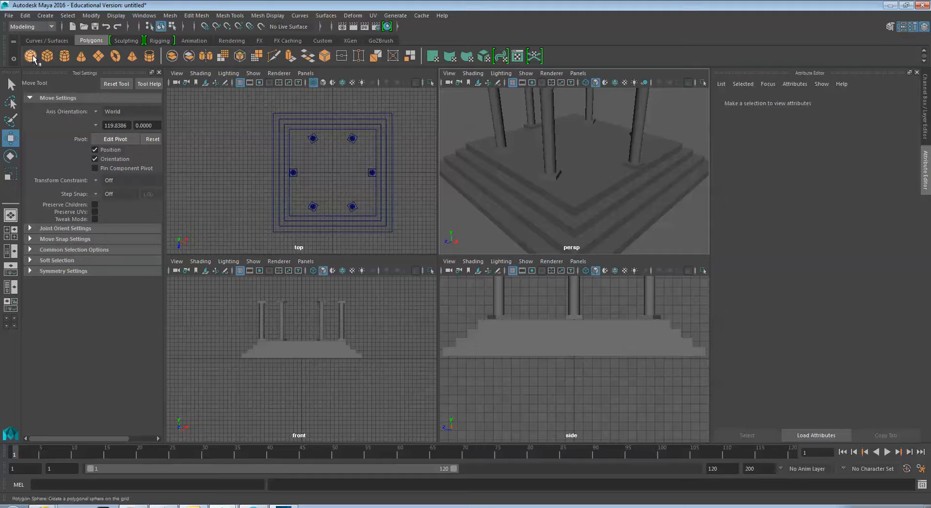
# Step: Create a polygon sphere at the grid centre and activate the Scale tool
pyautogui.click(31, 56)
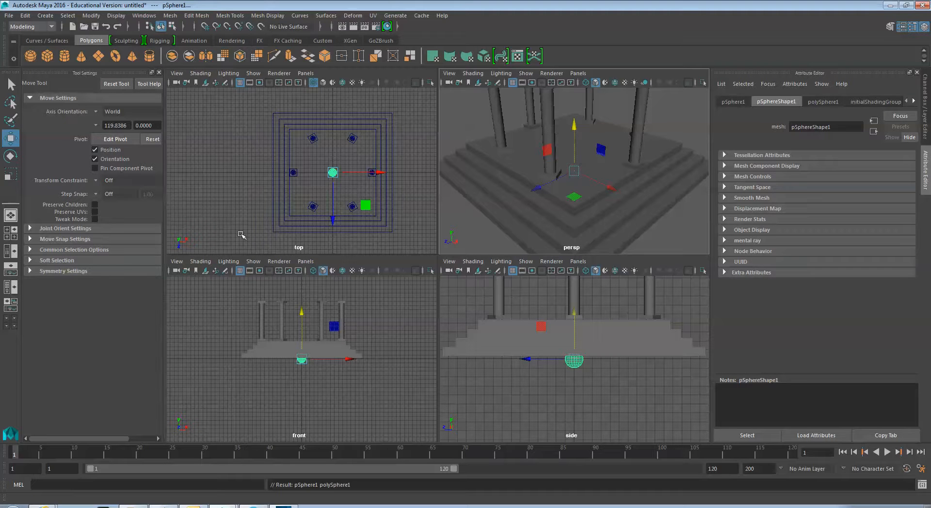
pyautogui.press('r')
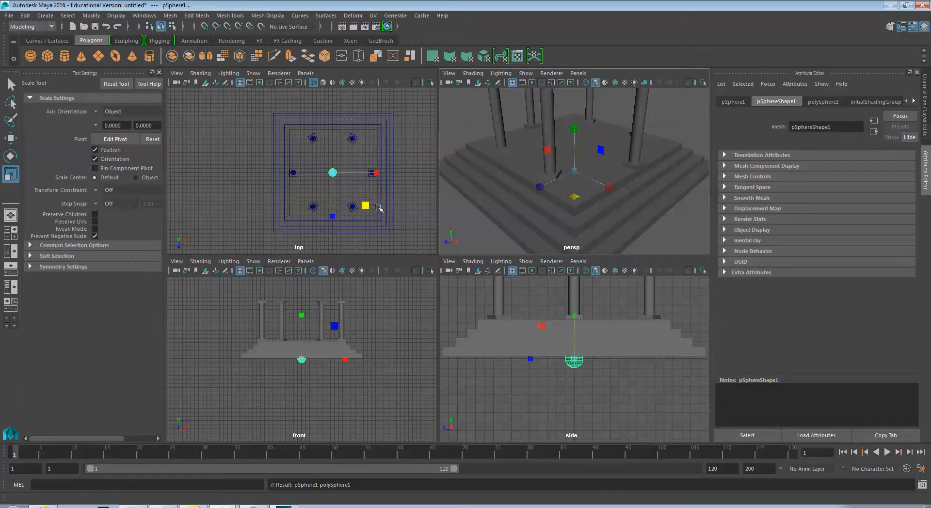
pyautogui.moveTo(368, 206); pyautogui.dragTo(581, 270)
pyautogui.scroll(-3, 598, 338)
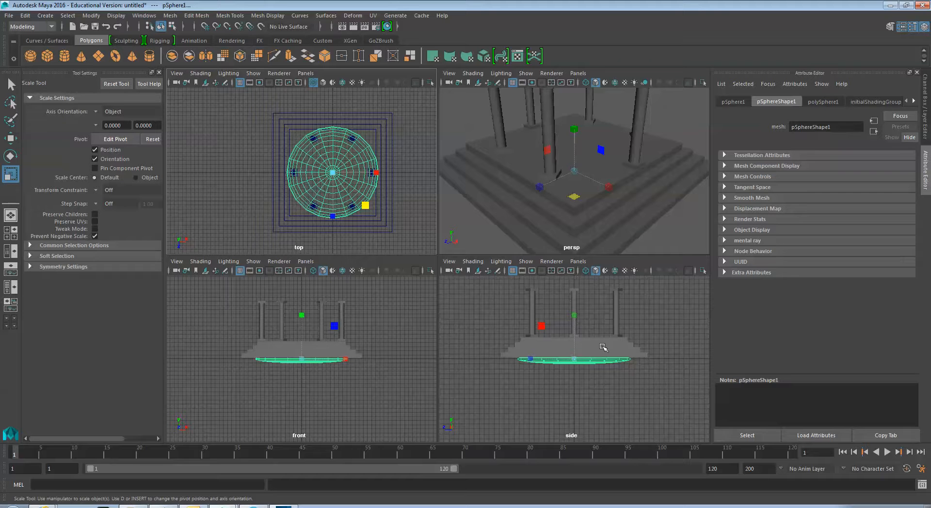
pyautogui.hotkey('ctrl', 'z')
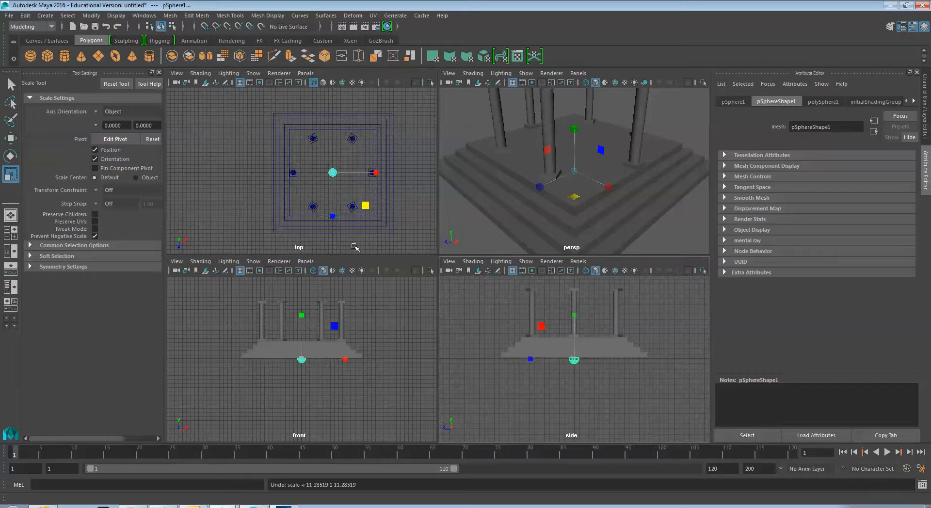
# Step: Scale the sphere uniformly until it spans slightly beyond the ring of columns, and delete the faces of its lower half
pyautogui.moveTo(334, 173); pyautogui.dragTo(408, 137)
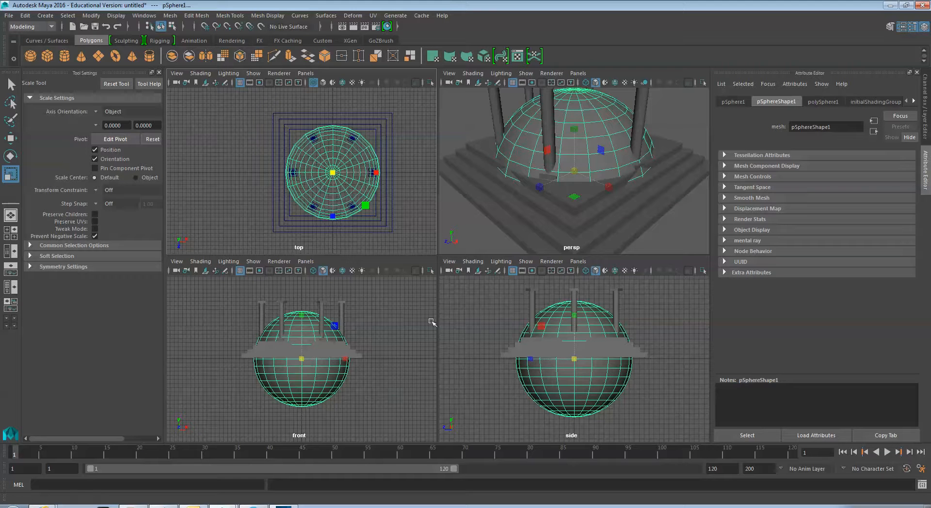
pyautogui.moveTo(548, 383); pyautogui.dragTo(552, 262, button='right')
pyautogui.moveTo(479, 417); pyautogui.dragTo(669, 356)
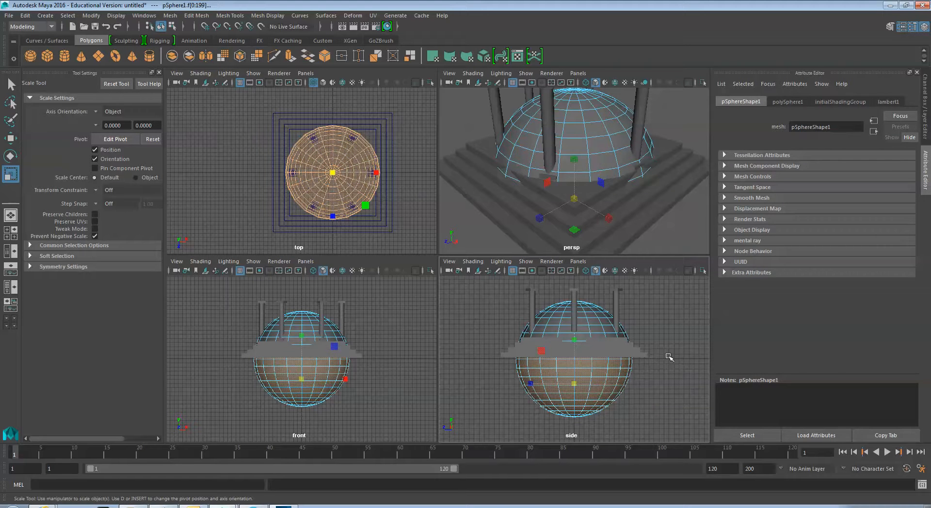
pyautogui.press('Delete')
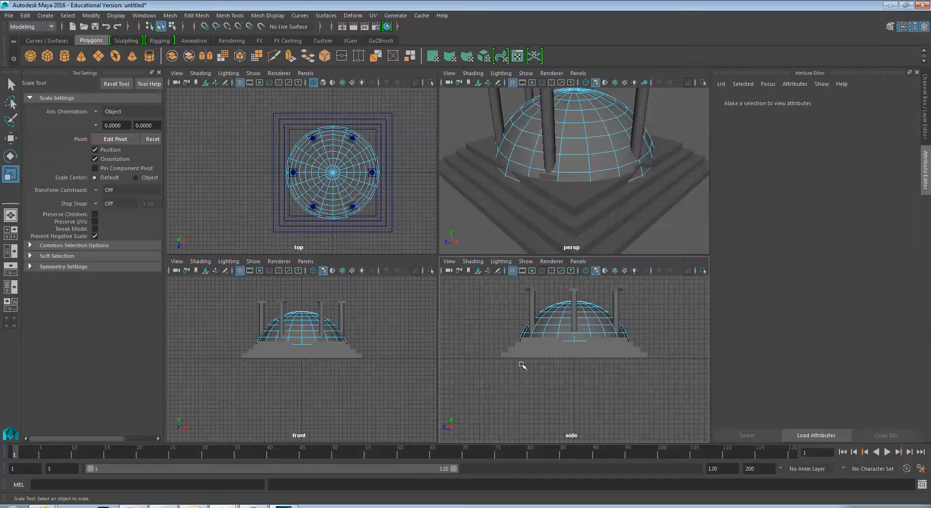
# Step: Return the half sphere to object mode, select it as a whole and rename it dome
pyautogui.press('w')
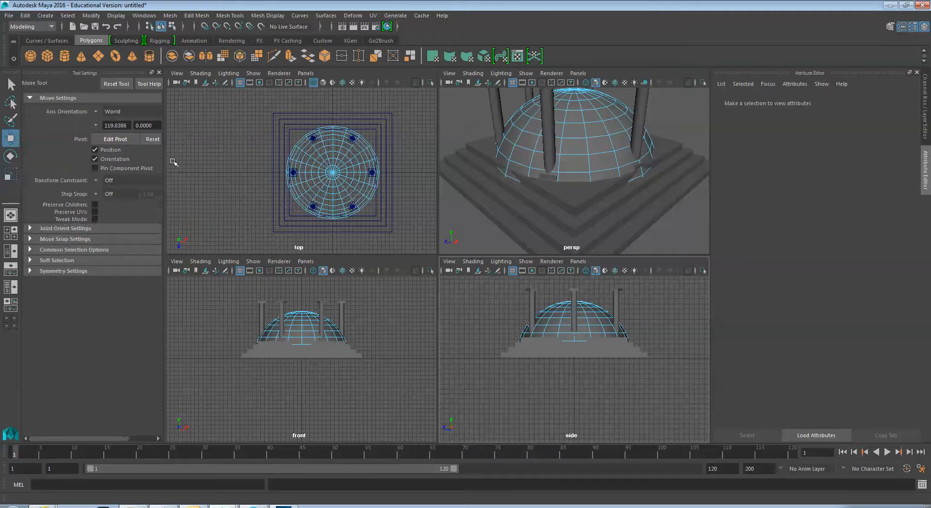
pyautogui.click(557, 334)
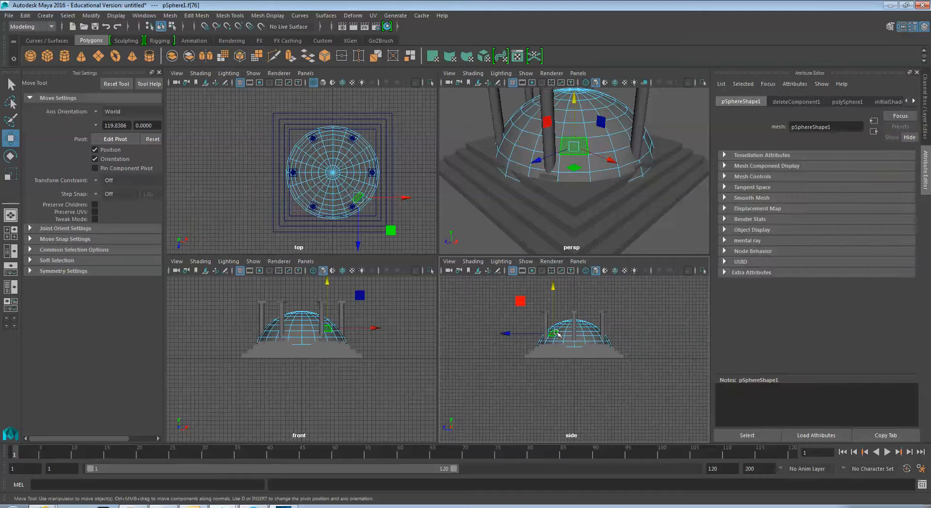
pyautogui.rightClick(558, 333)
pyautogui.click(604, 220)
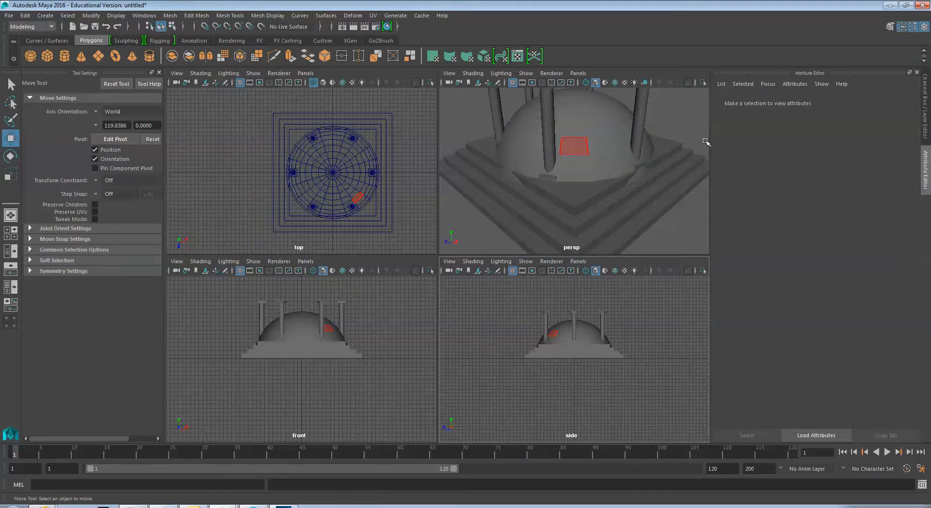
pyautogui.click(564, 326)
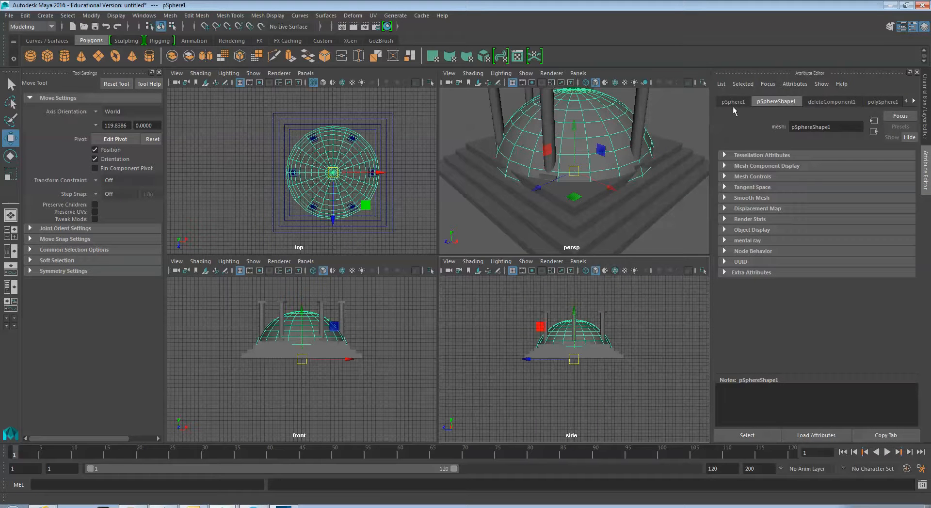
pyautogui.doubleClick(820, 124)
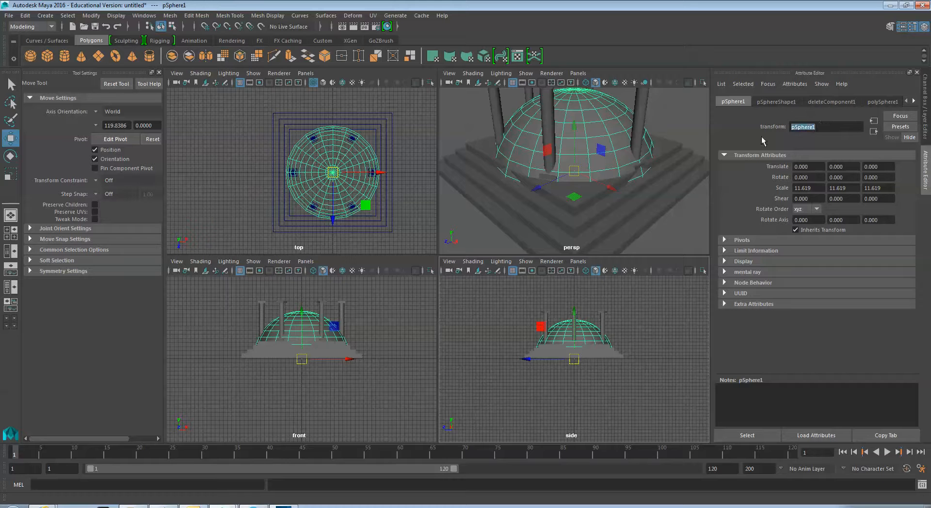
pyautogui.write('dome')
pyautogui.press('Return')
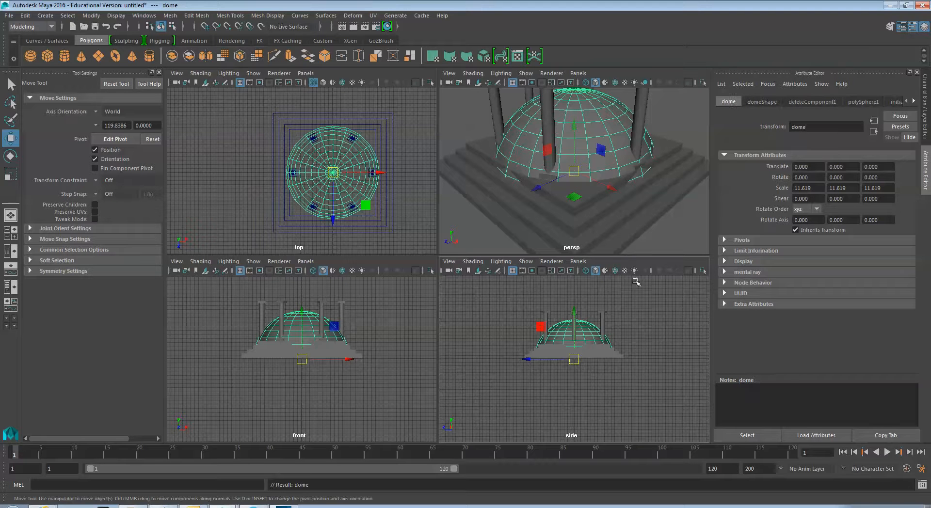
# Step: Raise the dome to about 12.472 in Y above the columns and flatten it to a Y scale of about 5.893
pyautogui.moveTo(578, 311); pyautogui.dragTo(582, 272)
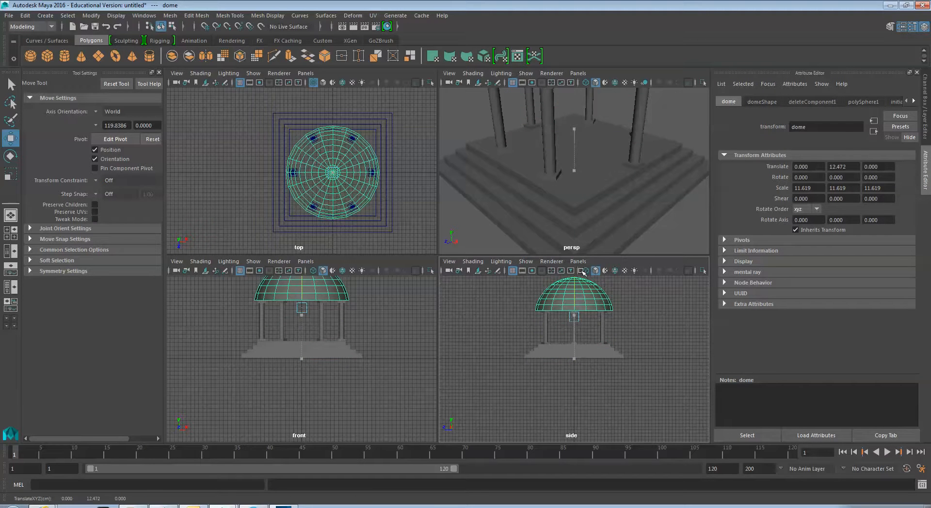
pyautogui.scroll(-3, 652, 341)
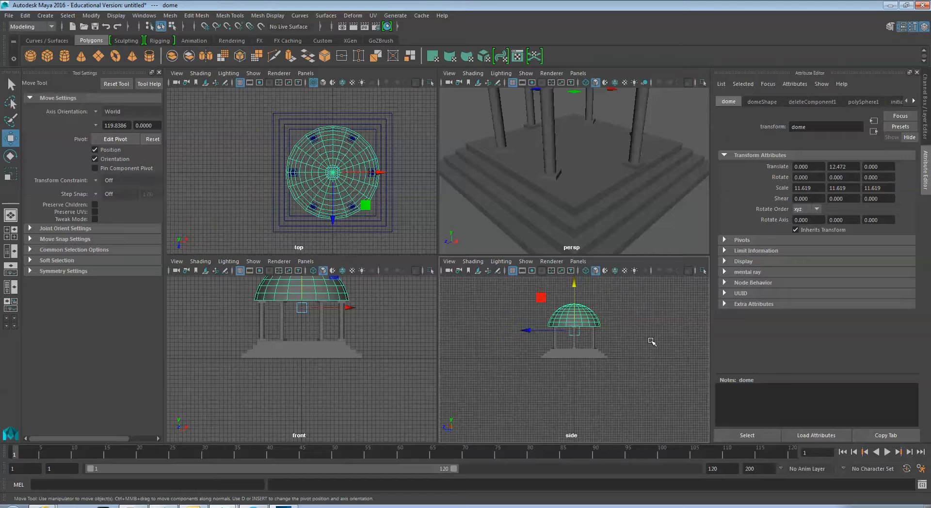
pyautogui.press('r')
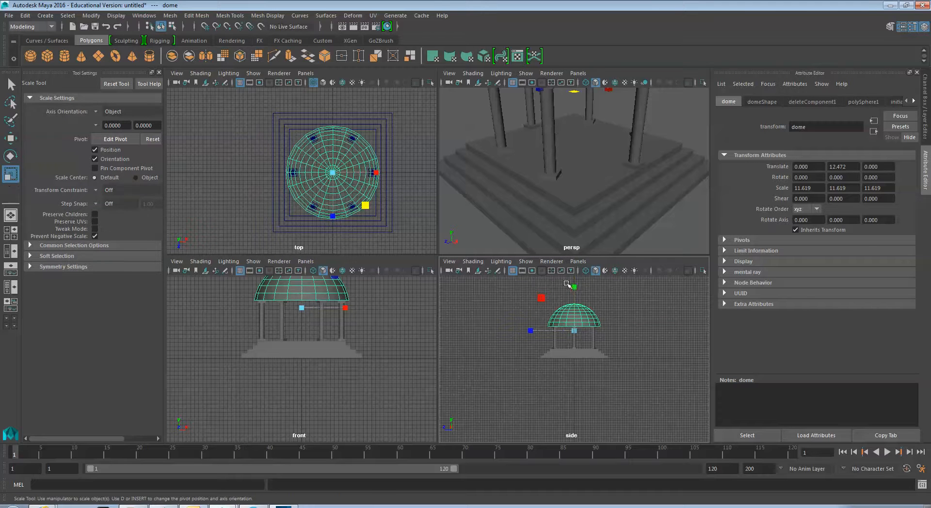
pyautogui.moveTo(574, 286); pyautogui.dragTo(575, 312)
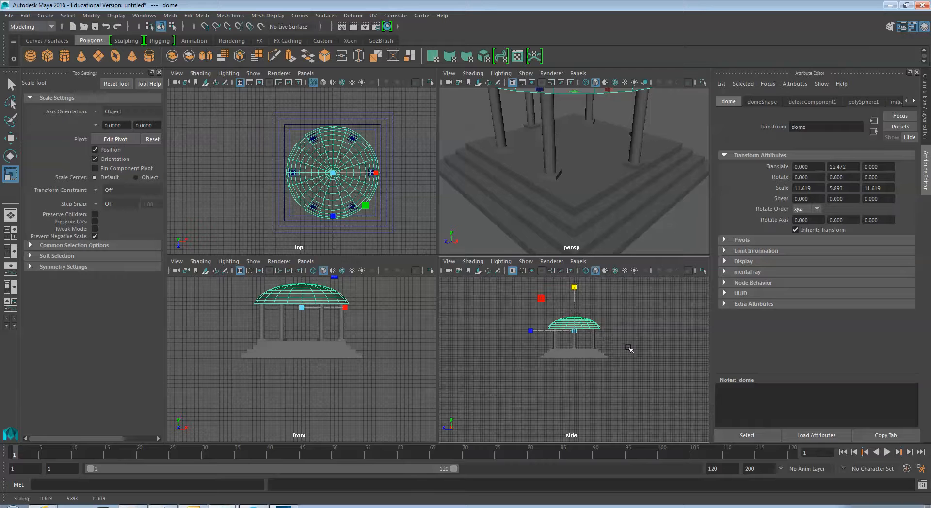
# Step: Raise the dome to about 13.255 in Y so its lower edge rests just above the column tops
pyautogui.scroll(3, 629, 348)
pyautogui.press('space')
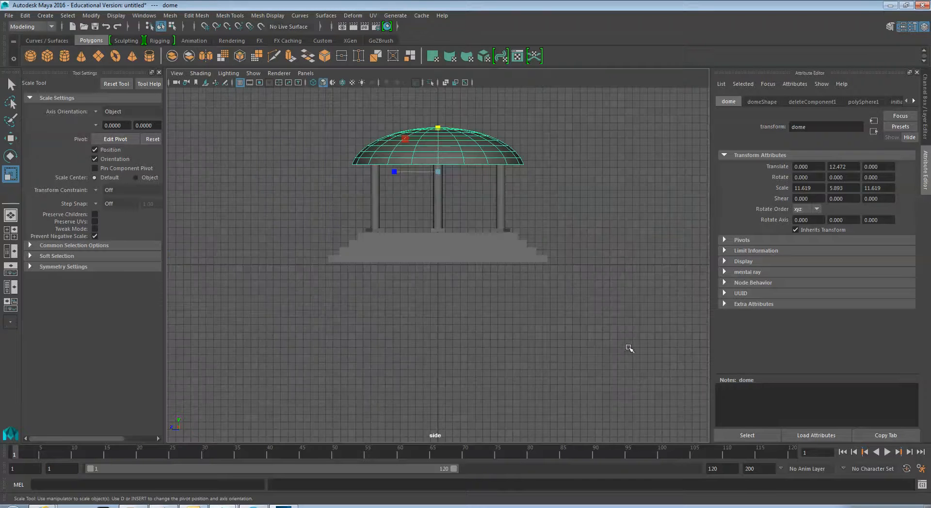
pyautogui.keyDown('alt'); pyautogui.moveTo(579, 202); pyautogui.dragTo(586, 243, button='right'); pyautogui.keyUp('alt')
pyautogui.click(11, 139)
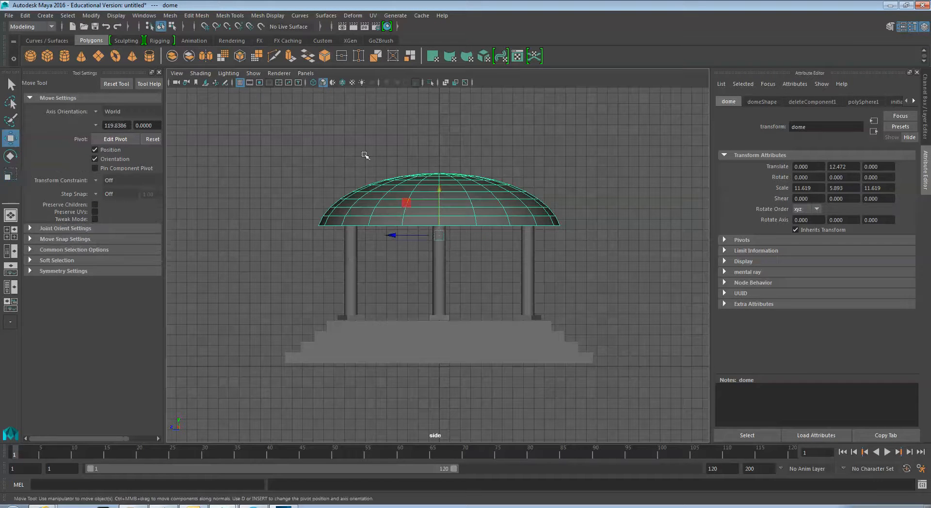
pyautogui.moveTo(439, 191)
pyautogui.mouseDown()
pyautogui.moveTo(438, 174)
pyautogui.moveTo(440, 185)
pyautogui.mouseUp()
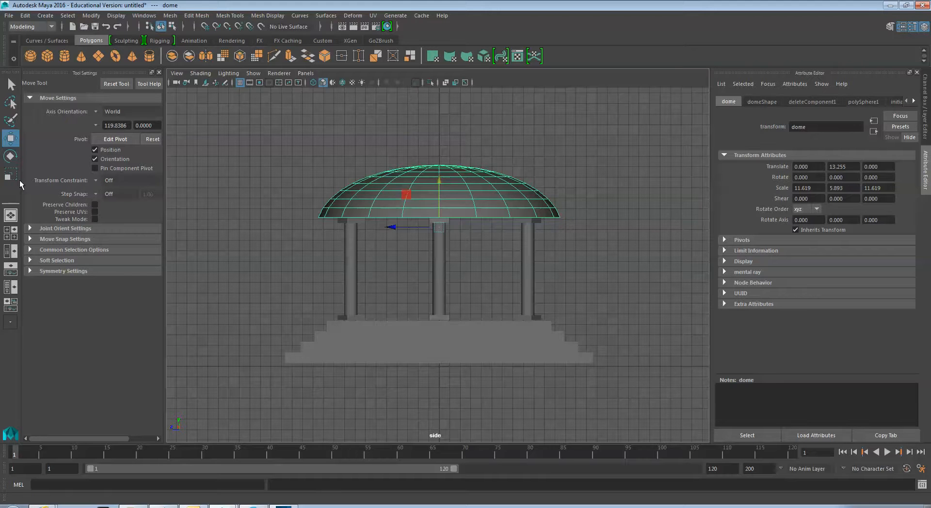
pyautogui.click(10, 231)
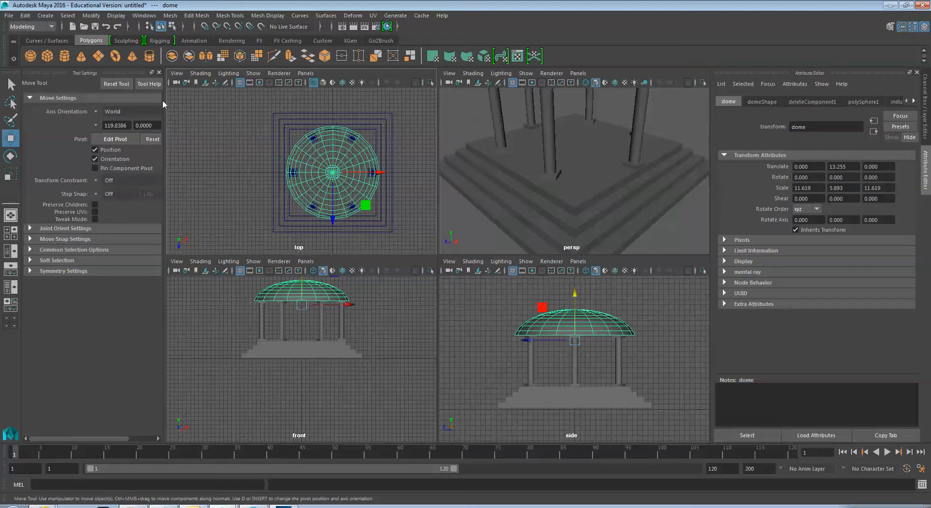
# Step: Create a polygon torus at the grid centre and scale it in X and Z to about 11.553
pyautogui.click(116, 57)
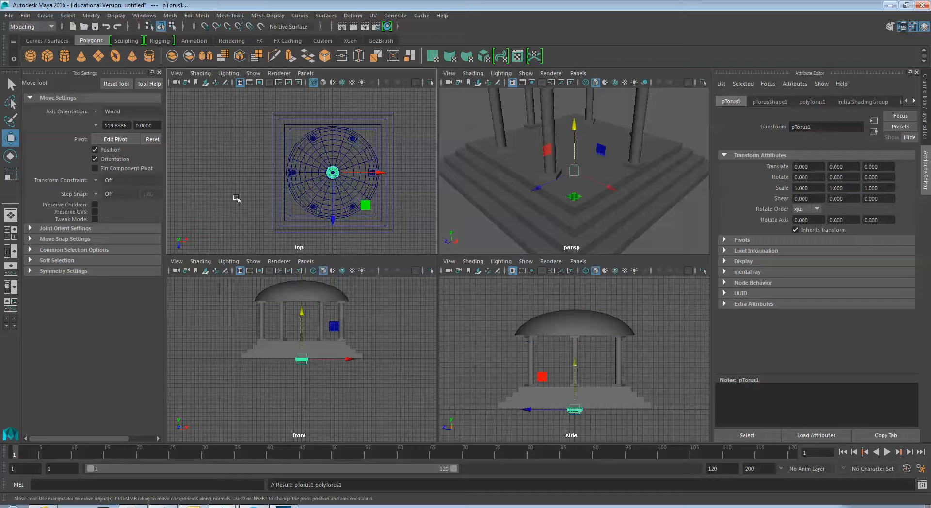
pyautogui.click(13, 179)
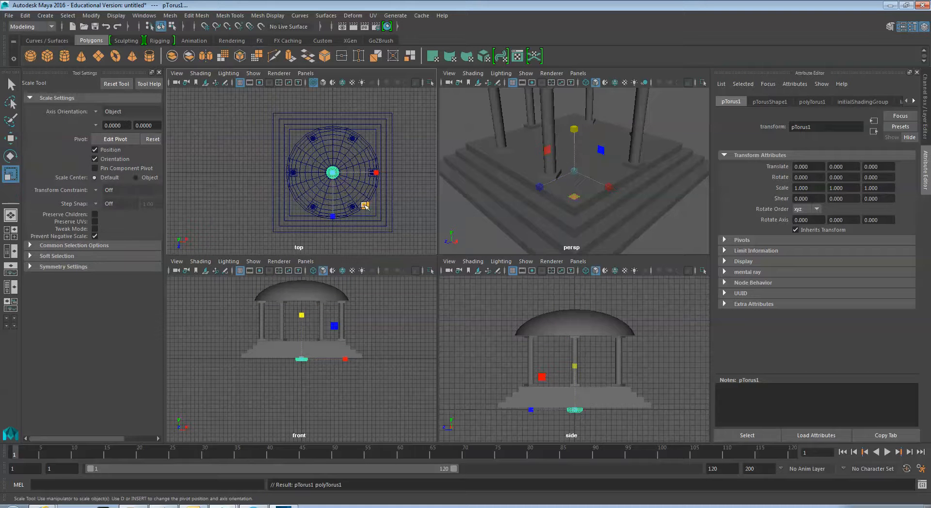
pyautogui.moveTo(366, 205); pyautogui.dragTo(550, 281)
# Step: Try to rename the torus to rim, and set its section radius to 0.05
pyautogui.moveTo(813, 126); pyautogui.dragTo(785, 133)
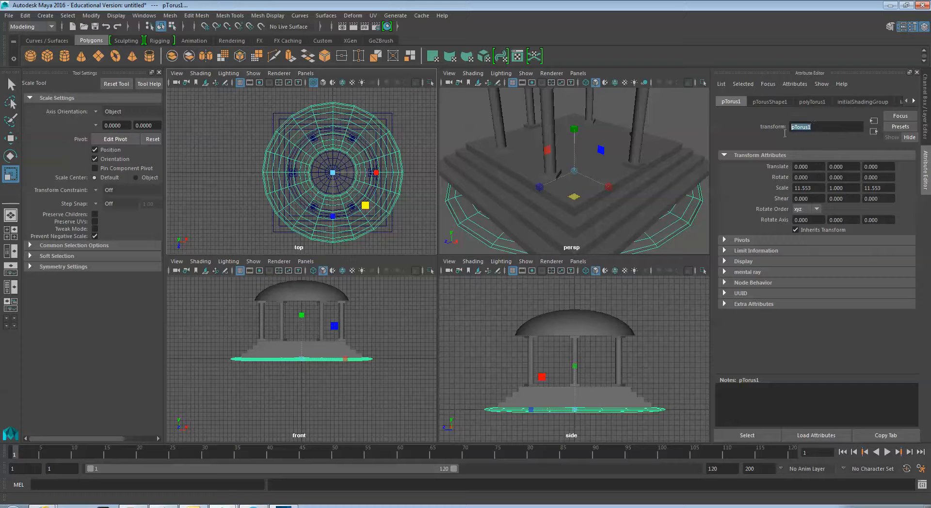
pyautogui.write('rim')
pyautogui.click(810, 100)
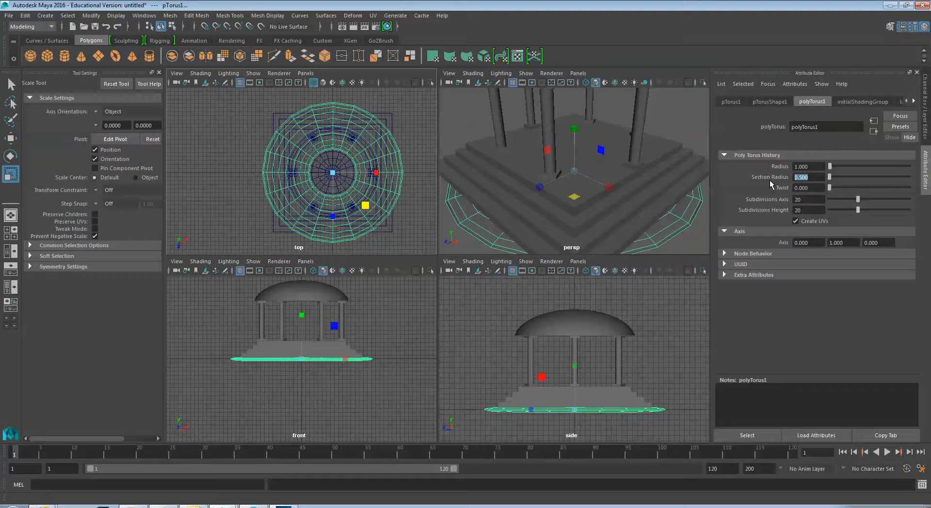
pyautogui.write('0.05')
pyautogui.press('Return')
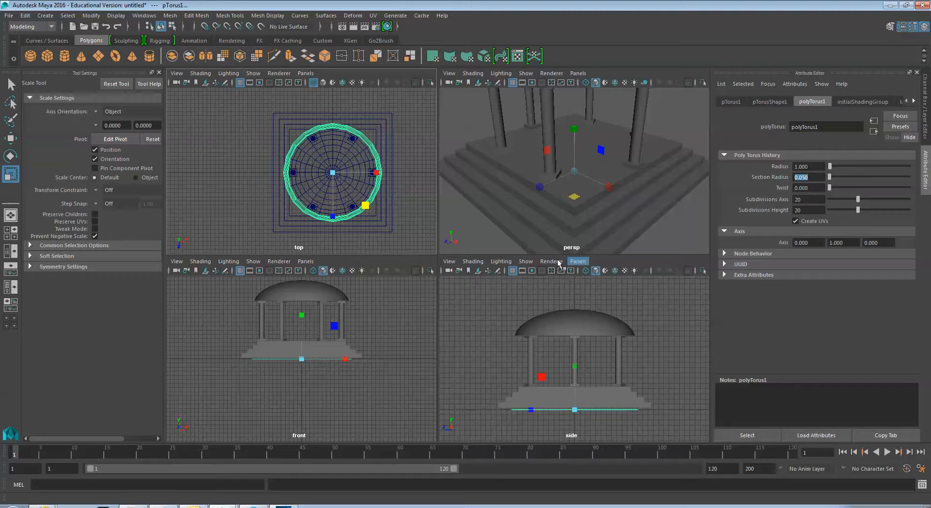
# Step: Raise the torus to the dome's lower edge and set its section radius to 0.1
pyautogui.click(10, 139)
pyautogui.moveTo(299, 313); pyautogui.dragTo(318, 257)
pyautogui.scroll(-5, 543, 197)
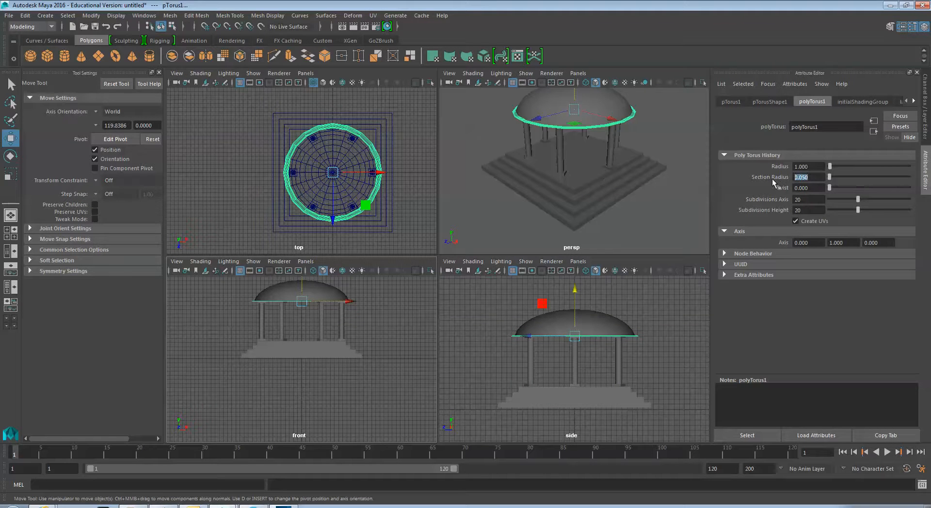
pyautogui.write('.1')
pyautogui.press('Return')
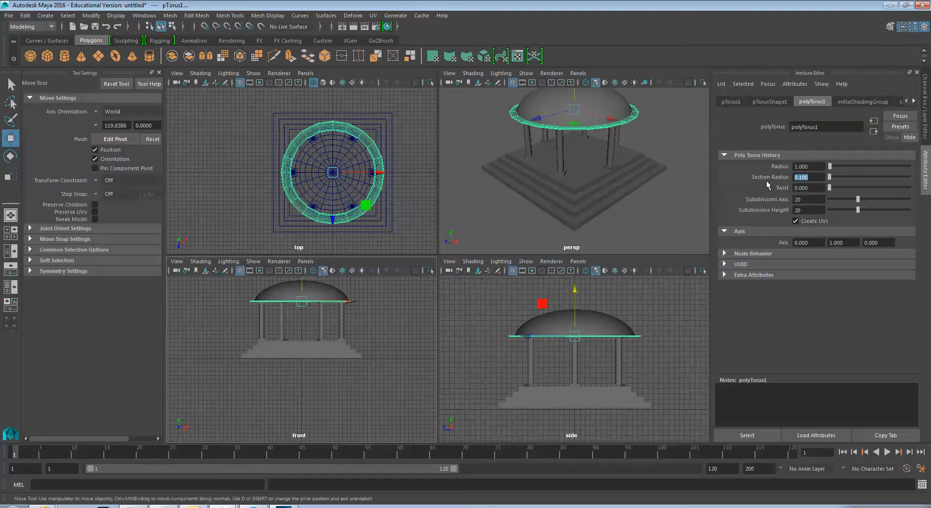
# Step: Try a radius of 2 on the torus and set it back to 1
pyautogui.click(816, 167)
pyautogui.moveTo(816, 167); pyautogui.dragTo(776, 172)
pyautogui.write('2')
pyautogui.press('Return')
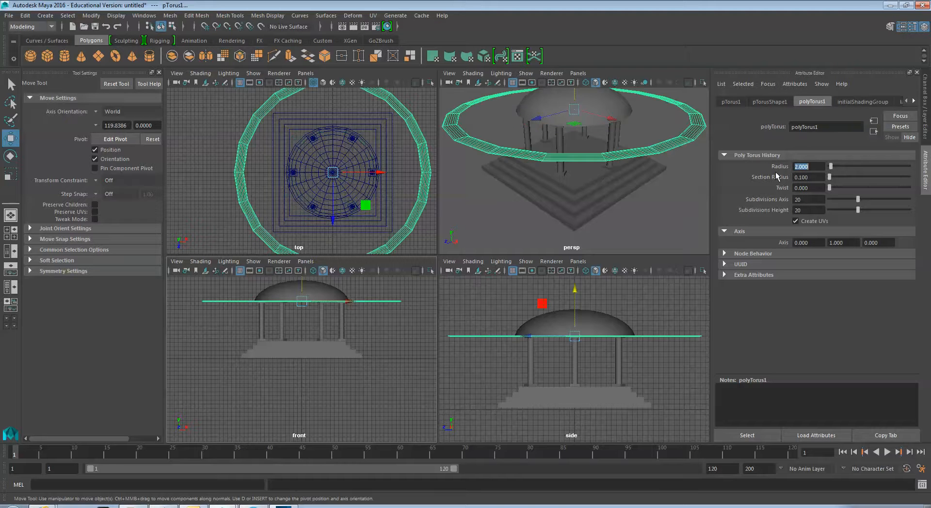
pyautogui.write('1')
pyautogui.press('Return')
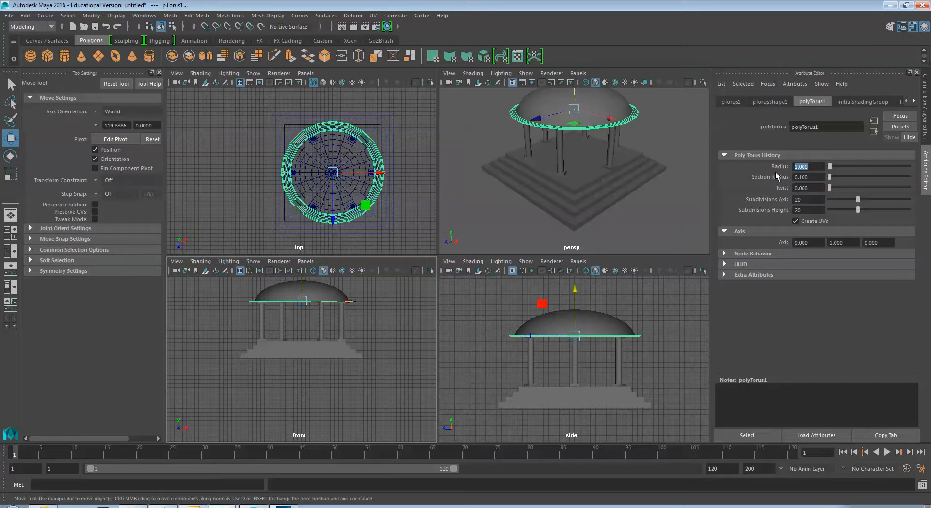
# Step: Try a section radius of 0.5 on the torus and set it back to 0.1
pyautogui.press('Tab')
pyautogui.write('.5')
pyautogui.press('Return')
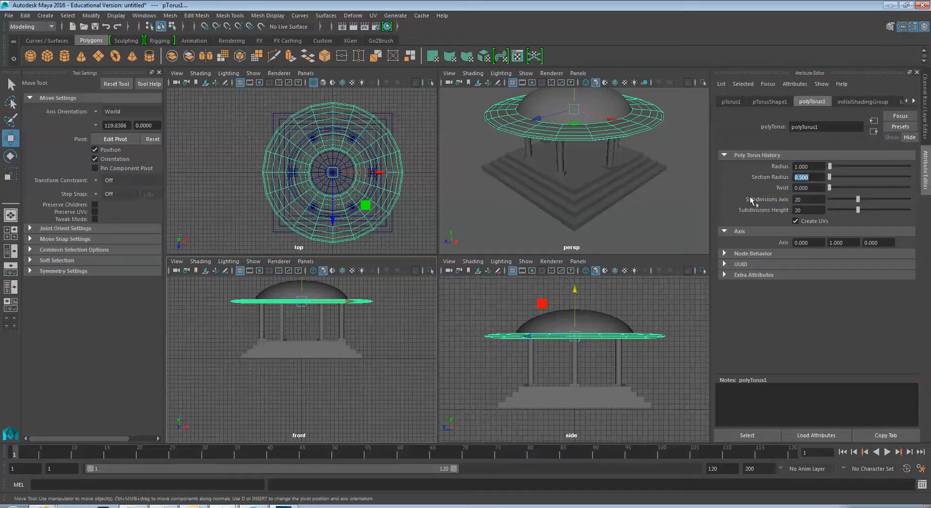
pyautogui.press('BackSpace')
pyautogui.write('.1')
pyautogui.press('Return')
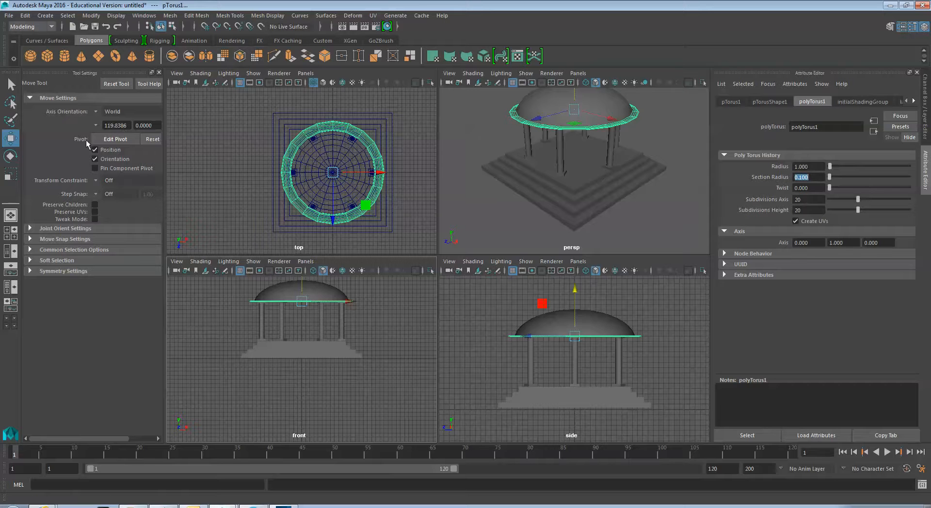
# Step: Thicken the torus rim by scaling it in Y to about 4.64, and clear the selection
pyautogui.click(10, 173)
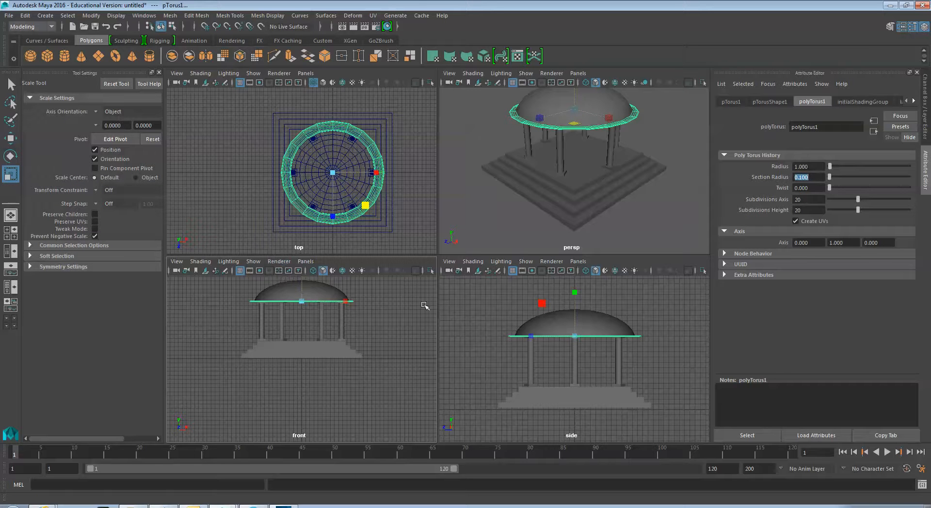
pyautogui.moveTo(573, 294); pyautogui.dragTo(596, 137)
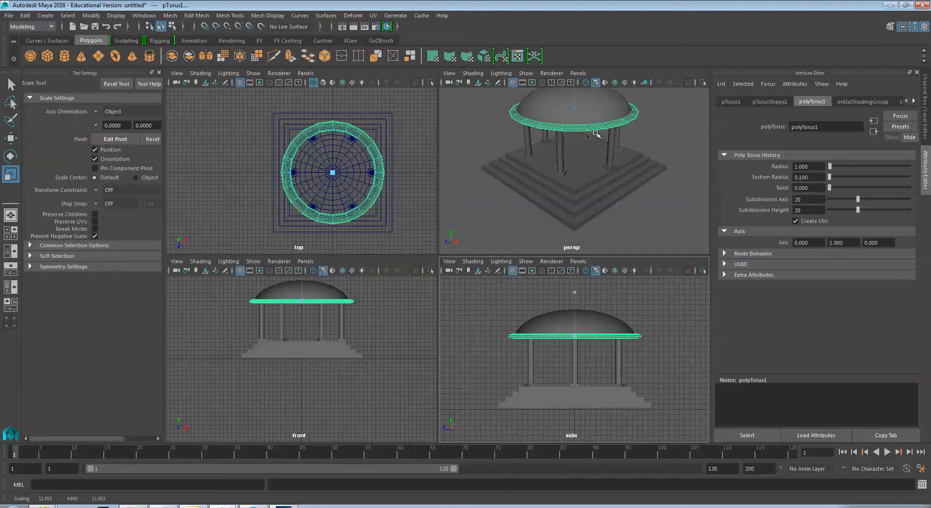
pyautogui.click(10, 85)
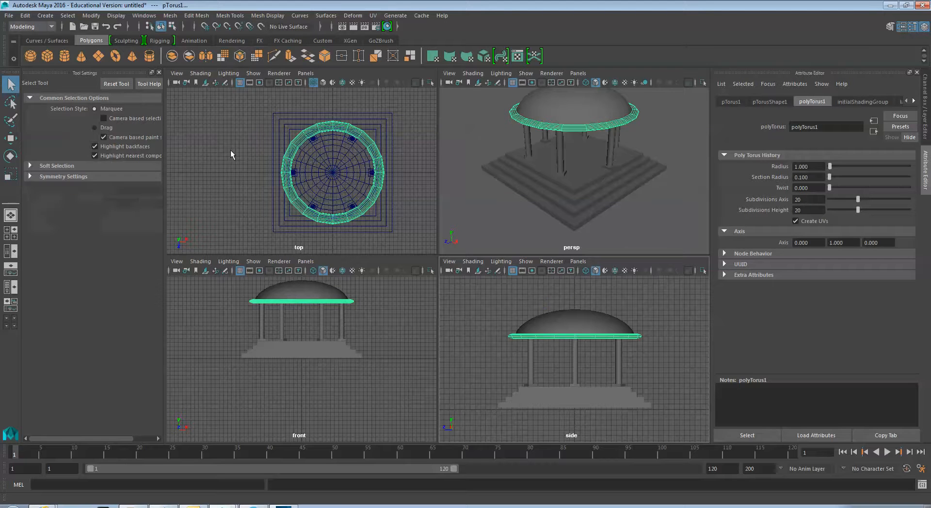
pyautogui.click(475, 195)
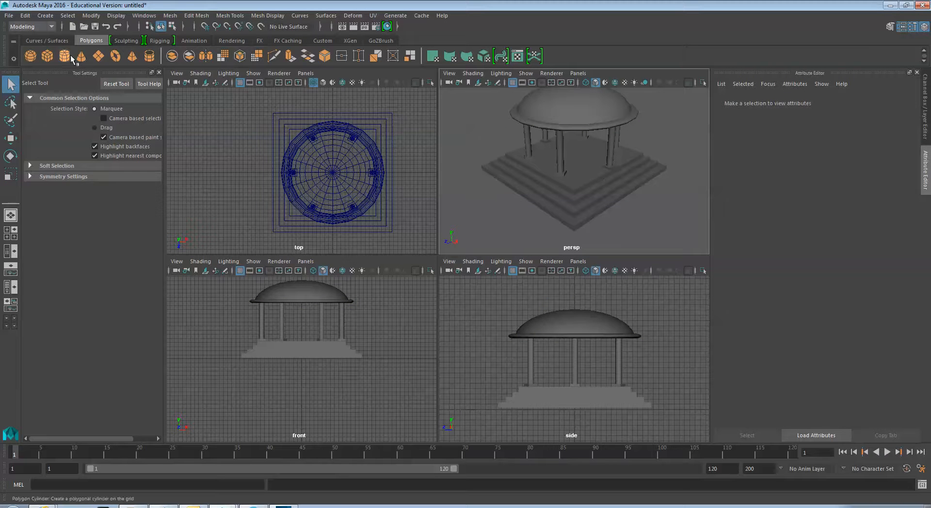
# Step: Create a polygon cube at the grid centre and raise it to about 6.6 in Y, between the columns above the top step
pyautogui.click(47, 56)
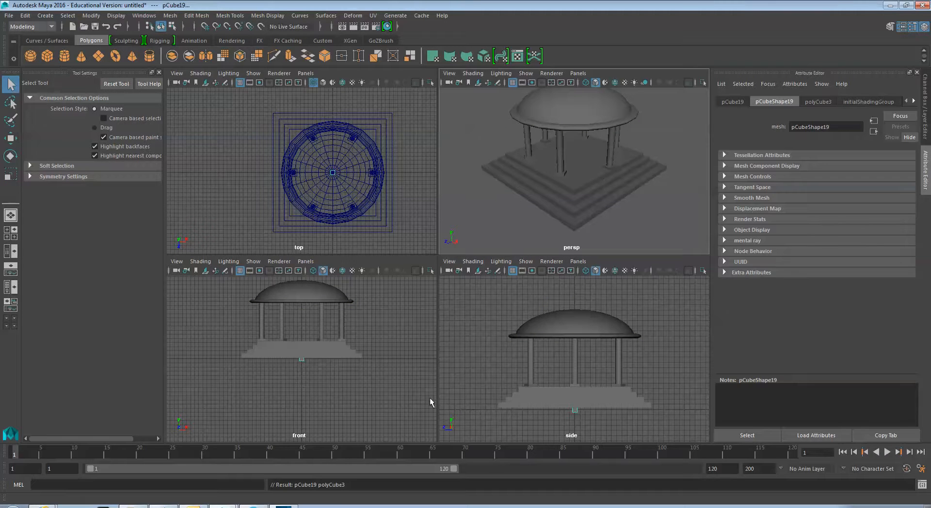
pyautogui.click(10, 139)
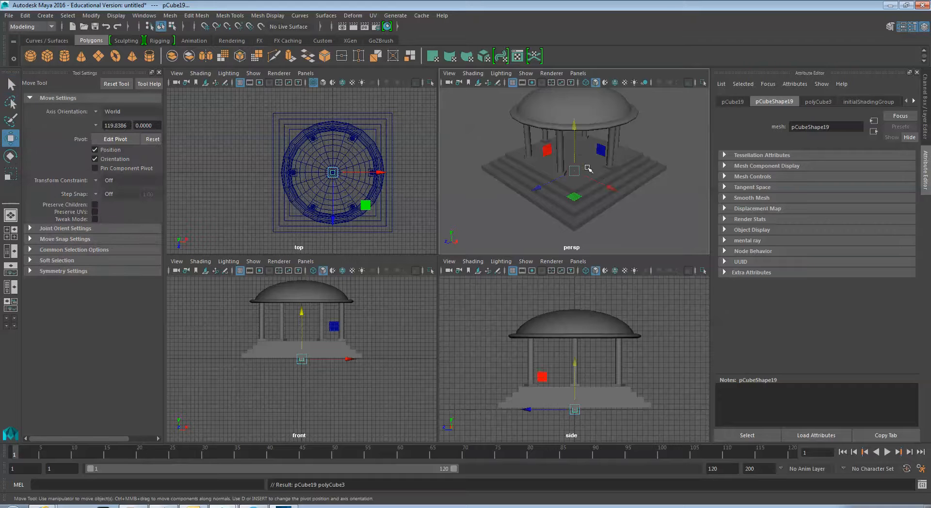
pyautogui.moveTo(576, 154); pyautogui.dragTo(577, 133)
pyautogui.click(576, 130)
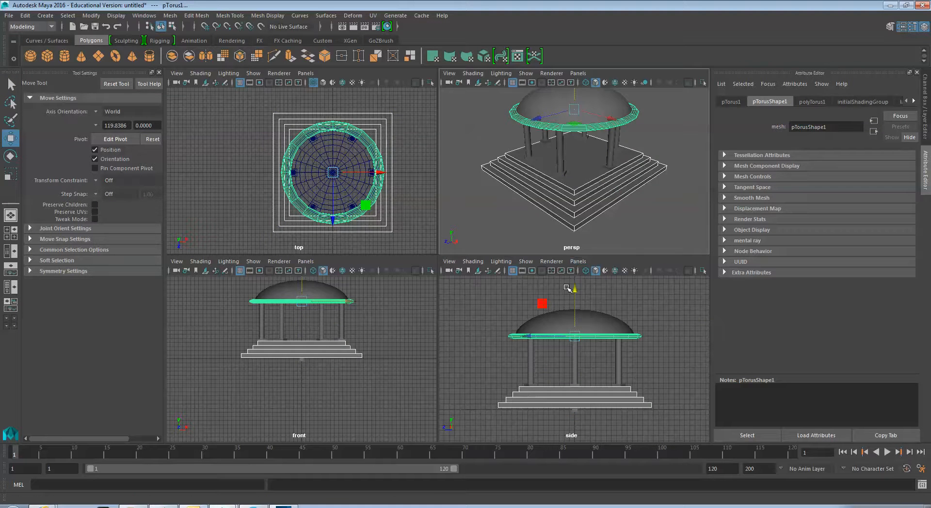
pyautogui.hotkey('ctrl', 'z')
pyautogui.moveTo(302, 314); pyautogui.dragTo(310, 287)
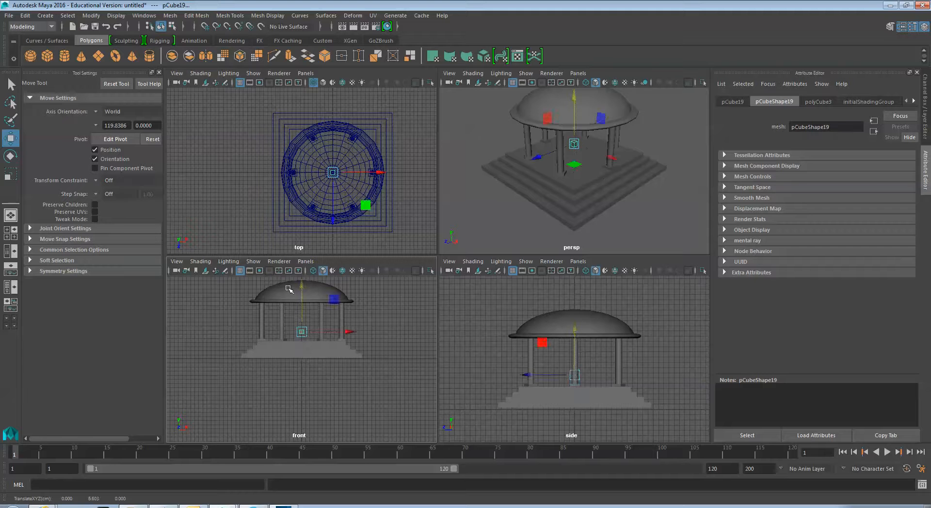
# Step: Scale the central cube uniformly to about 2.5 and stretch it slightly in Y
pyautogui.click(10, 173)
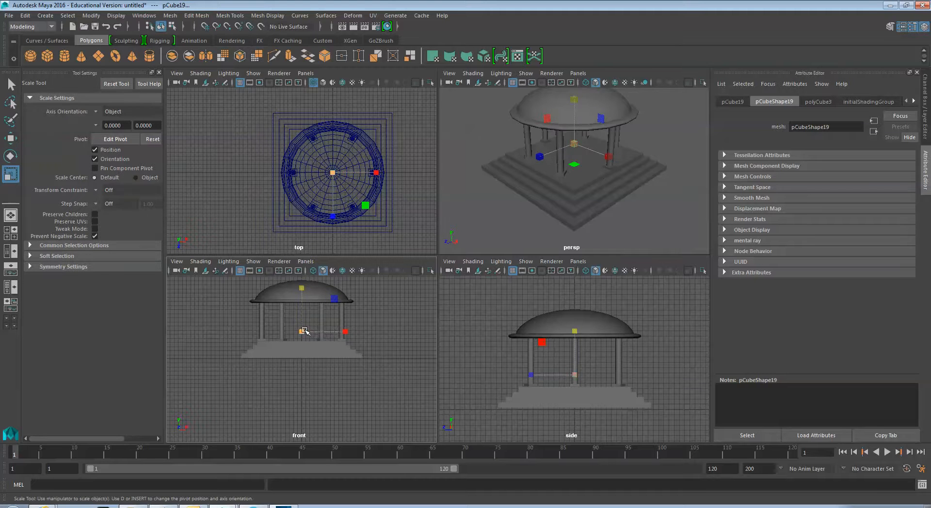
pyautogui.moveTo(307, 329); pyautogui.dragTo(309, 330)
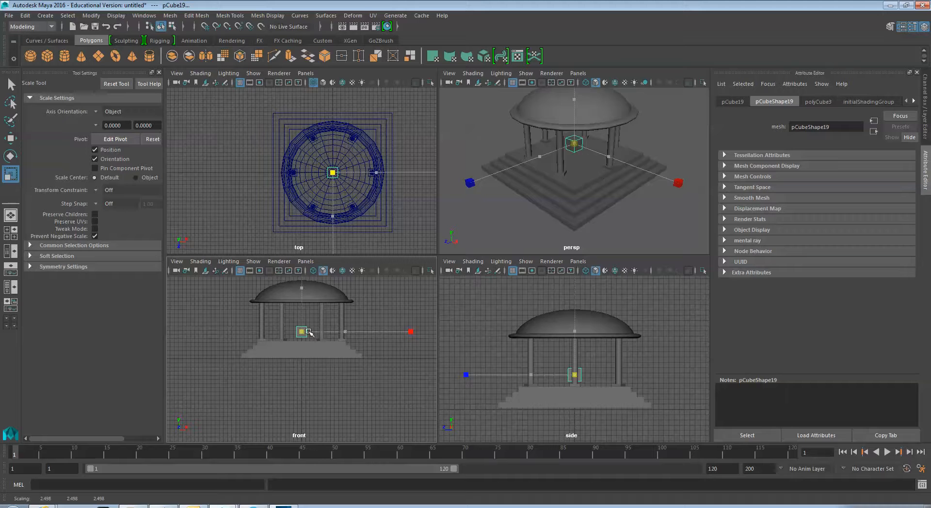
pyautogui.moveTo(303, 291); pyautogui.dragTo(304, 280)
# Step: Lower the central cube along Y onto the top step between the columns, and clear the selection
pyautogui.press('w')
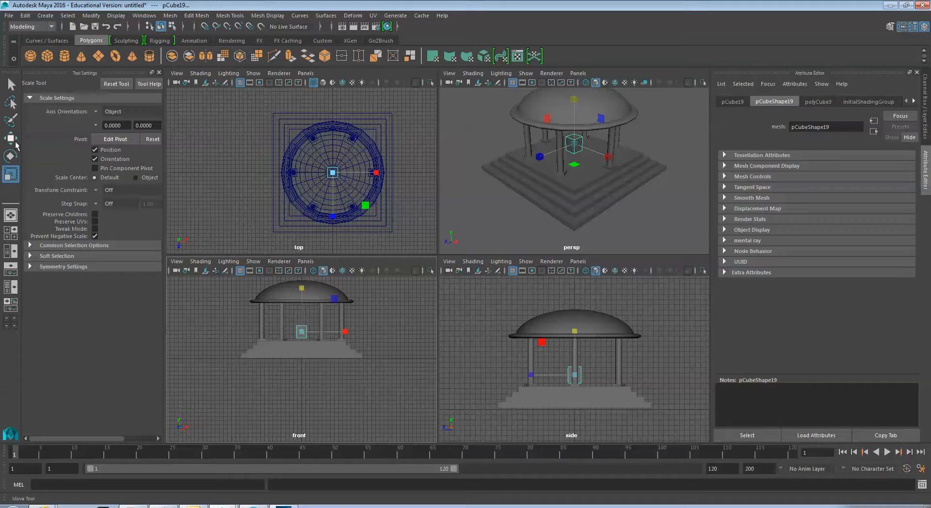
pyautogui.moveTo(573, 330); pyautogui.dragTo(576, 334)
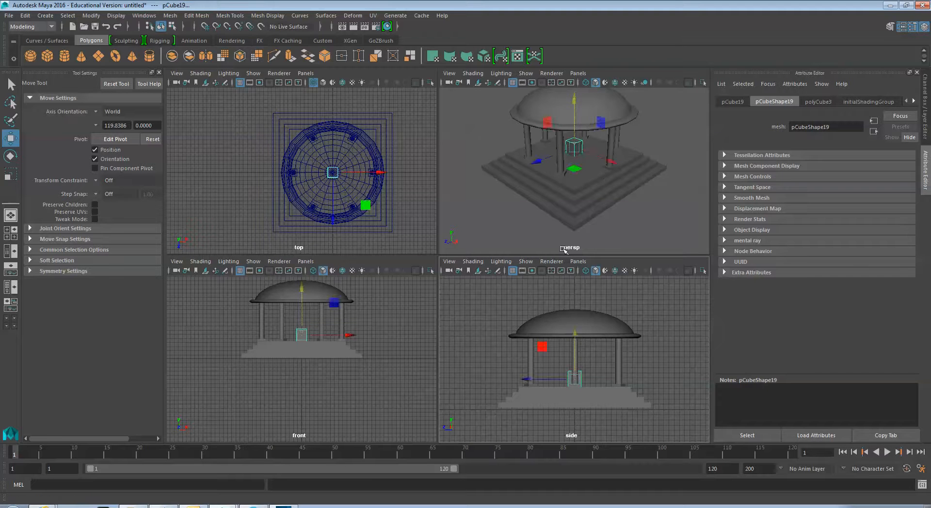
pyautogui.click(566, 239)
# Step: Select the dome and torus rim together and scale them down in X and Z to fit the column ring more closely
pyautogui.press('space')
pyautogui.keyDown('alt'); pyautogui.moveTo(529, 202); pyautogui.dragTo(498, 392); pyautogui.keyUp('alt')
pyautogui.keyDown('alt'); pyautogui.moveTo(493, 403); pyautogui.dragTo(477, 300); pyautogui.keyUp('alt')
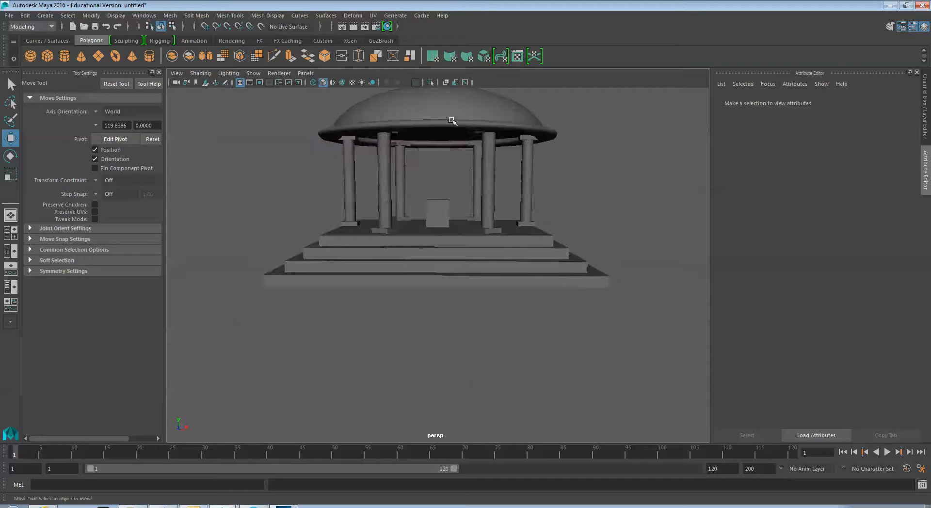
pyautogui.click(452, 121)
pyautogui.keyDown('shift'); pyautogui.click(446, 123); pyautogui.keyUp('shift')
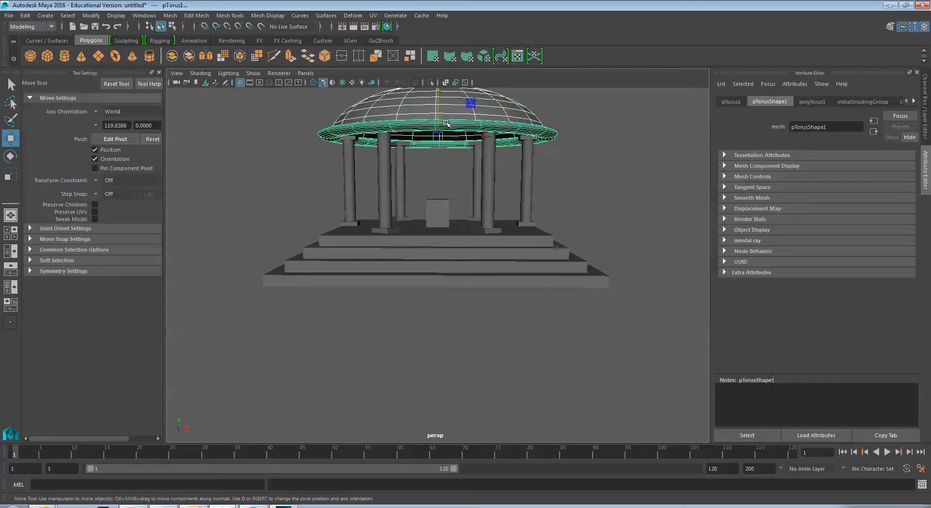
pyautogui.keyDown('alt'); pyautogui.moveTo(420, 255); pyautogui.dragTo(427, 326); pyautogui.keyUp('alt')
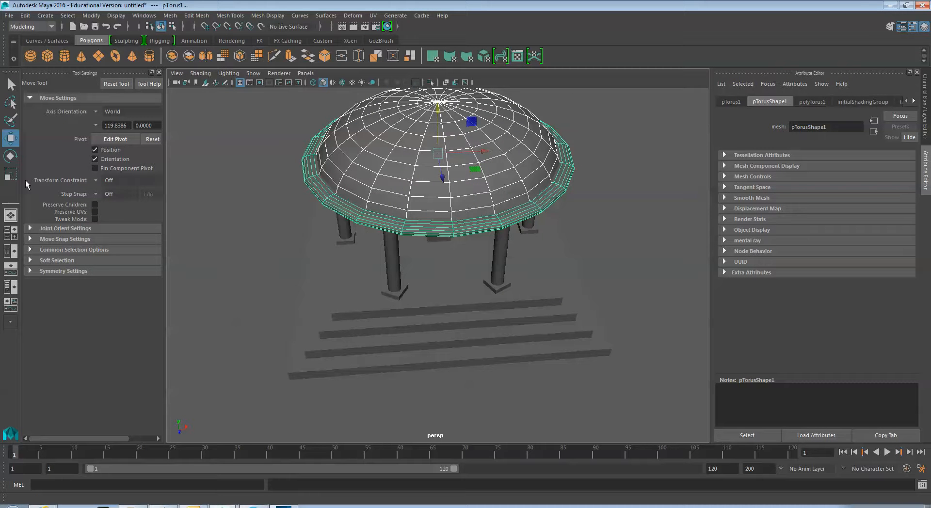
pyautogui.click(10, 175)
pyautogui.moveTo(473, 167); pyautogui.dragTo(472, 167, button='middle')
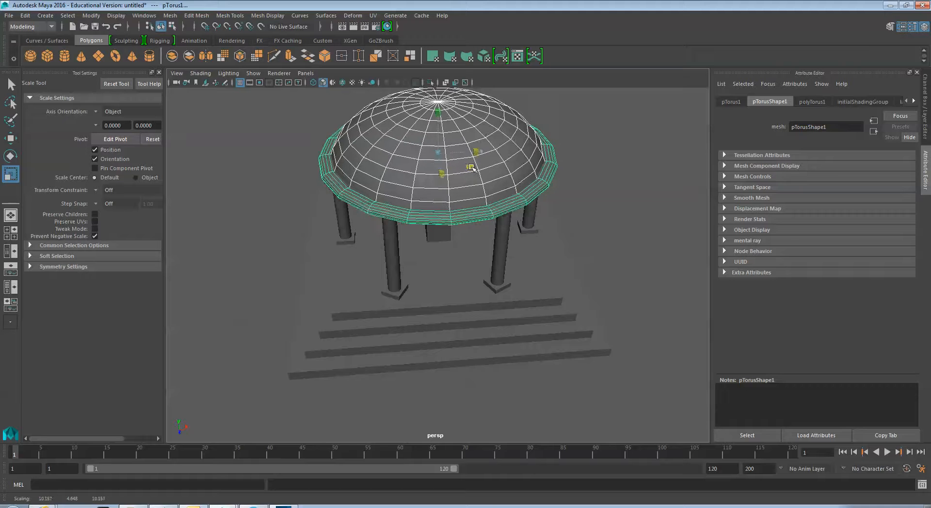
pyautogui.keyDown('alt'); pyautogui.moveTo(501, 384); pyautogui.dragTo(615, 372); pyautogui.keyUp('alt')
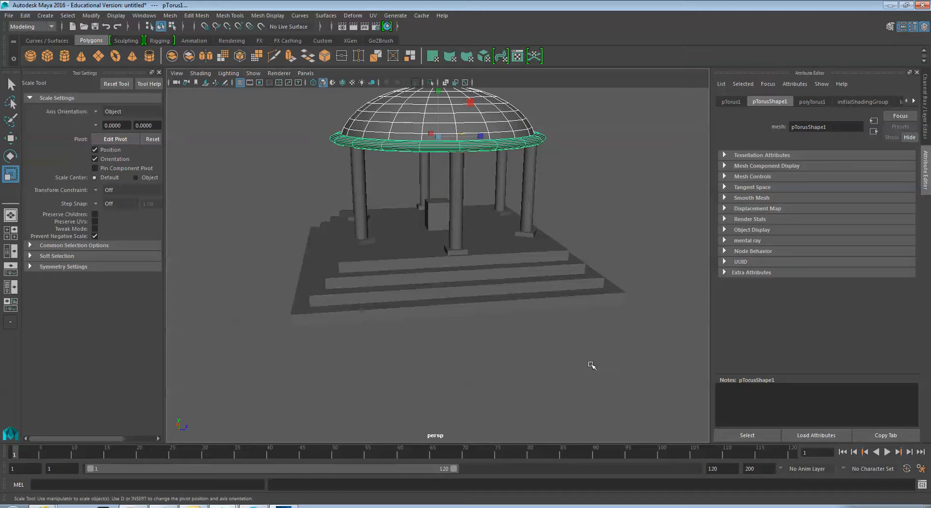
# Step: Raise the dome and torus rim together to about 14.6 in Y to sit on the column tops, and clear the selection
pyautogui.click(10, 138)
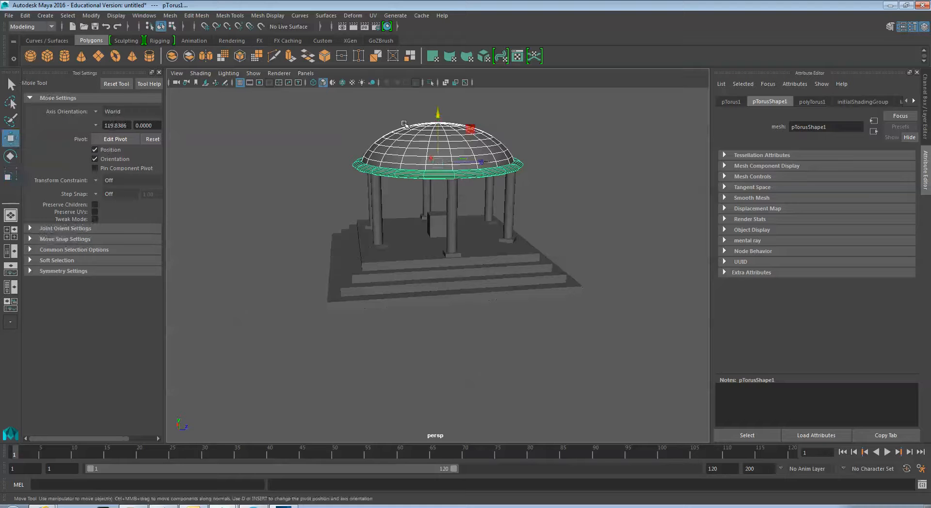
pyautogui.moveTo(439, 114)
pyautogui.mouseDown()
pyautogui.moveTo(437, 97)
pyautogui.moveTo(438, 107)
pyautogui.mouseUp()
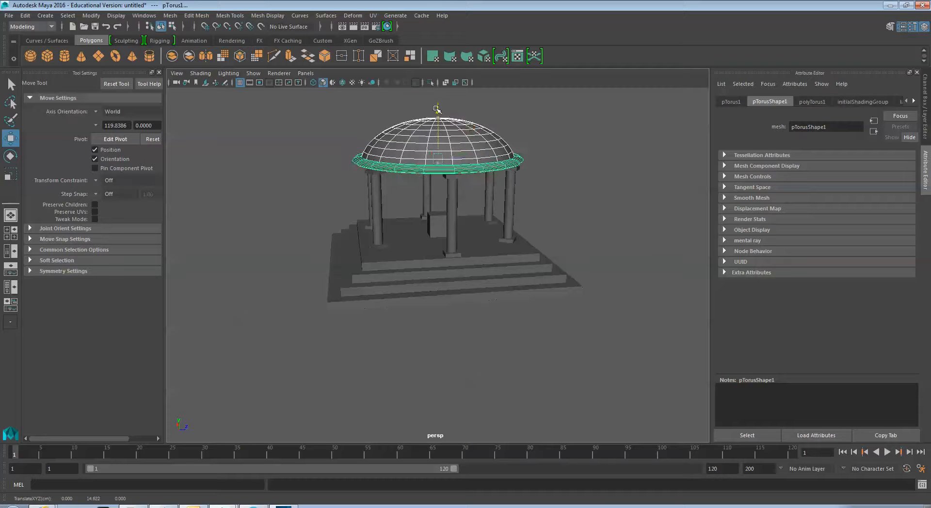
pyautogui.click(10, 232)
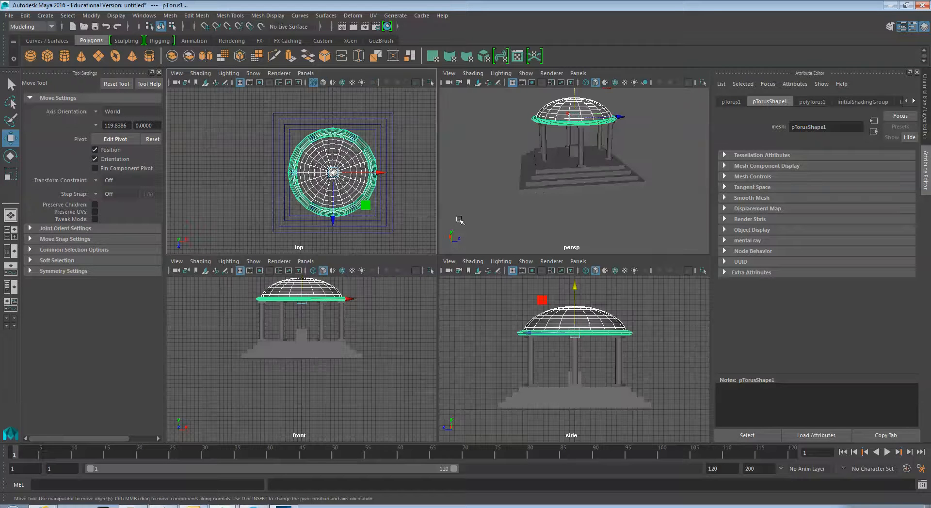
pyautogui.click(381, 305)
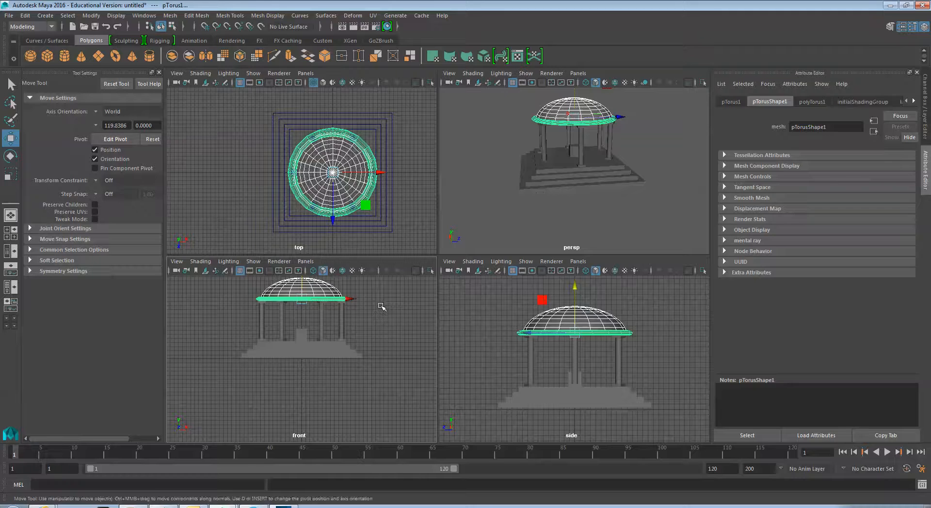
pyautogui.press('space')
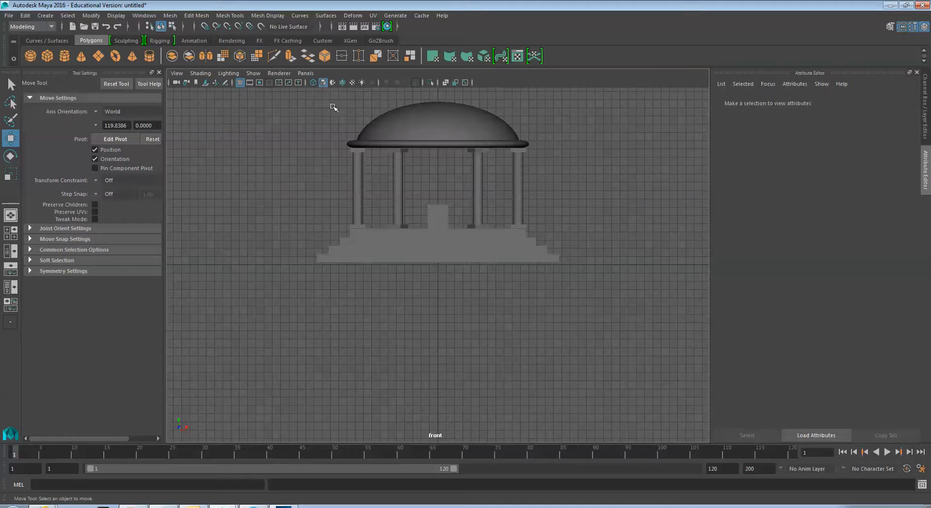
pyautogui.click(531, 144)
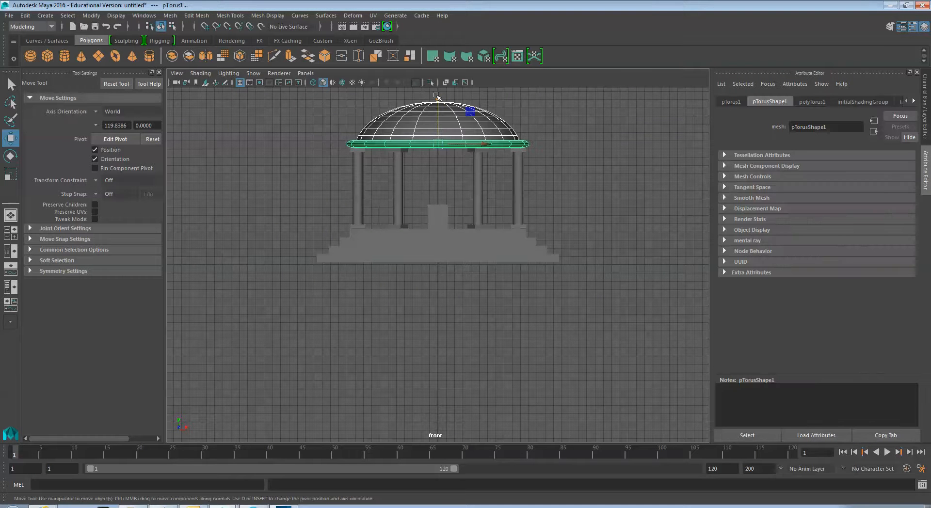
pyautogui.moveTo(436, 96); pyautogui.dragTo(438, 96)
pyautogui.click(536, 199)
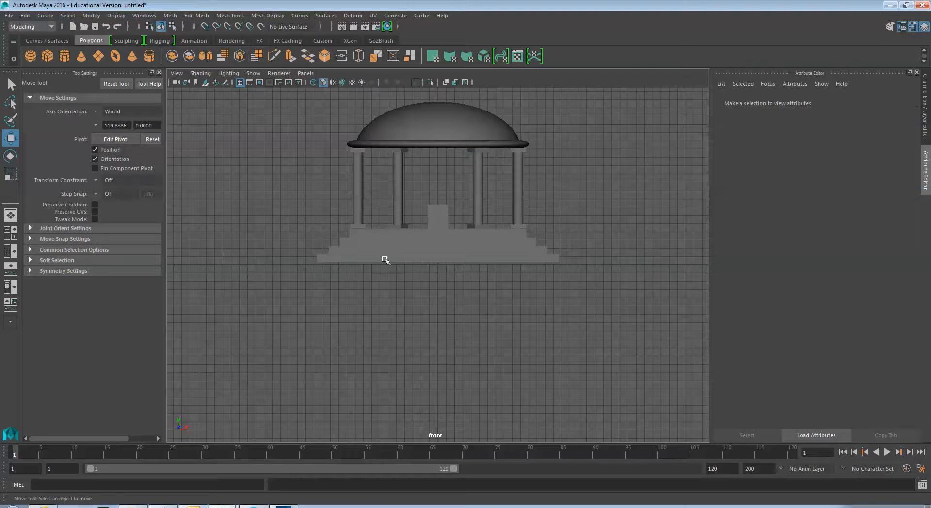
# Step: Fine-tune the height of the torus rim alone along Y at the dome's base, and clear the selection
pyautogui.press('space')
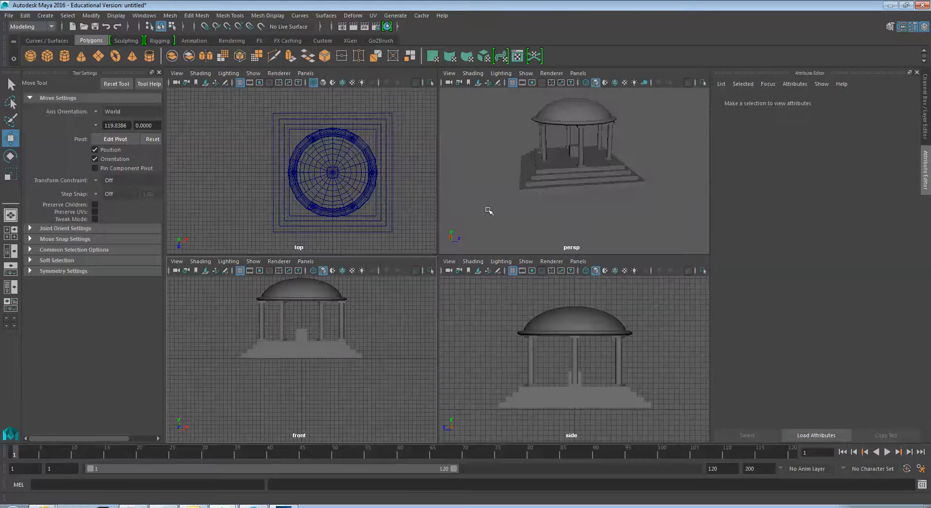
pyautogui.press('space')
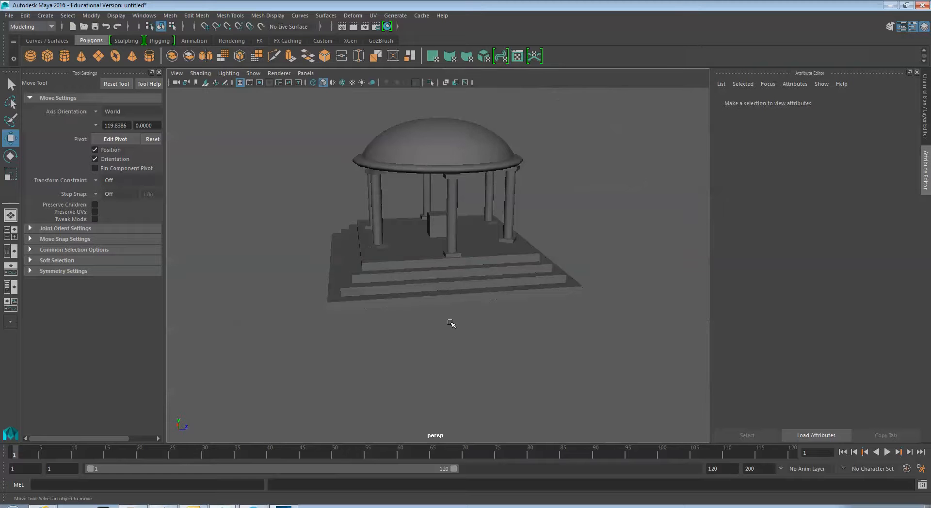
pyautogui.keyDown('alt'); pyautogui.moveTo(448, 321); pyautogui.dragTo(374, 196); pyautogui.keyUp('alt')
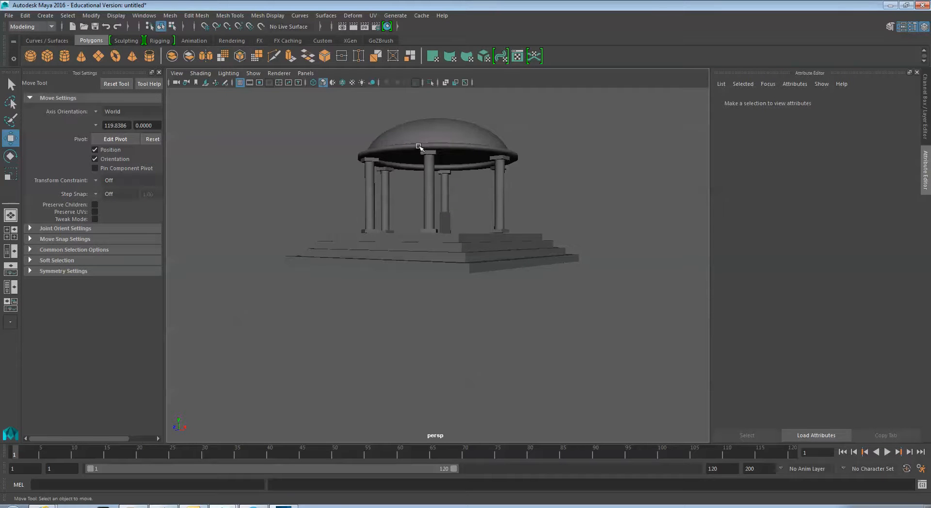
pyautogui.click(419, 147)
pyautogui.keyDown('alt'); pyautogui.moveTo(437, 234); pyautogui.dragTo(439, 164); pyautogui.keyUp('alt')
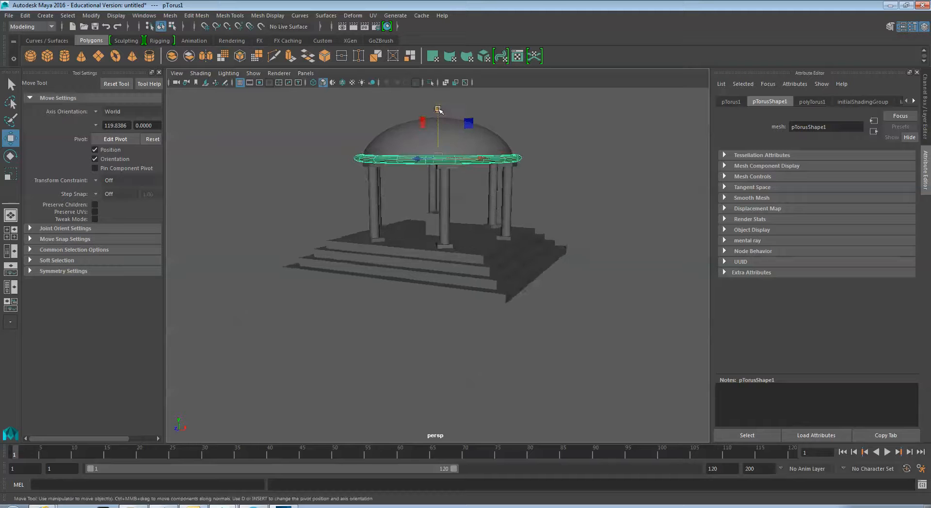
pyautogui.moveTo(438, 109); pyautogui.dragTo(438, 111)
pyautogui.click(410, 343)
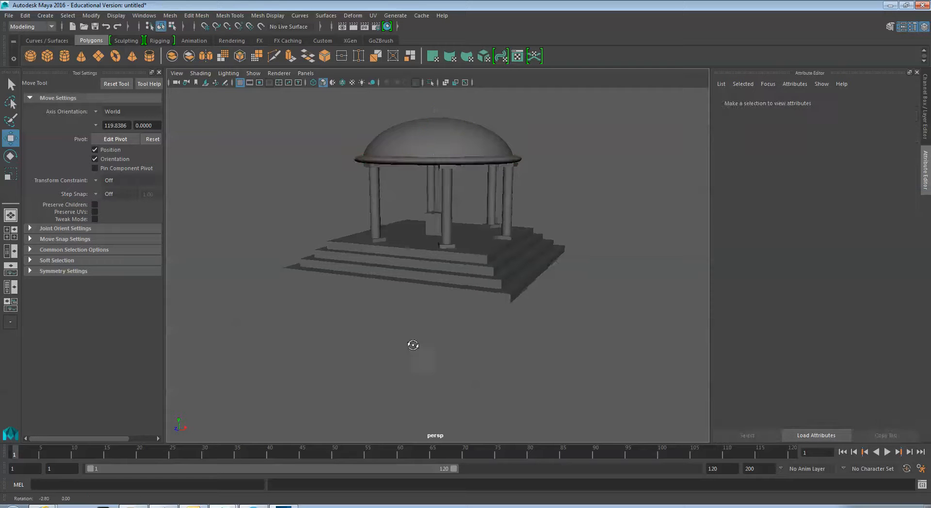